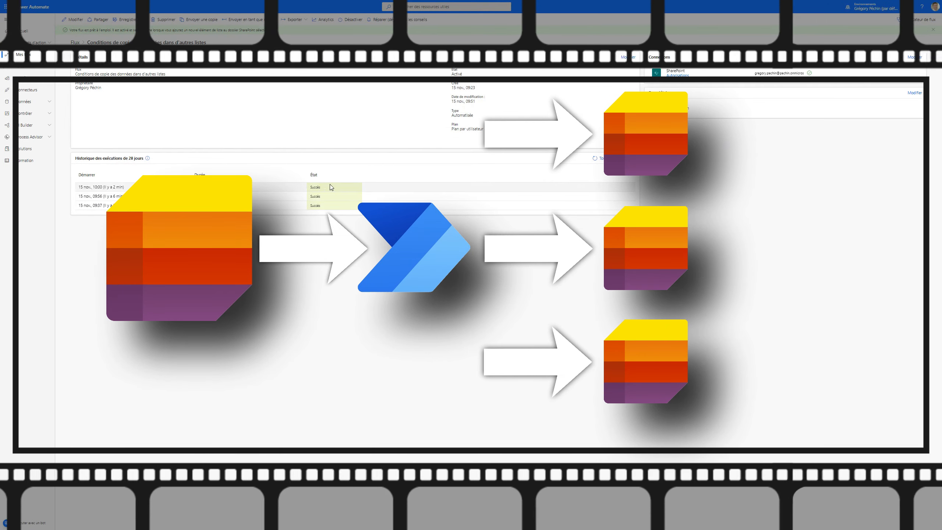
Examine the latest successful run of the flow, including its Appliquer à chacun loop, Commutateur action and both cases, and return to the flow details
{"action": "left_click", "coordinate": [111, 187]}
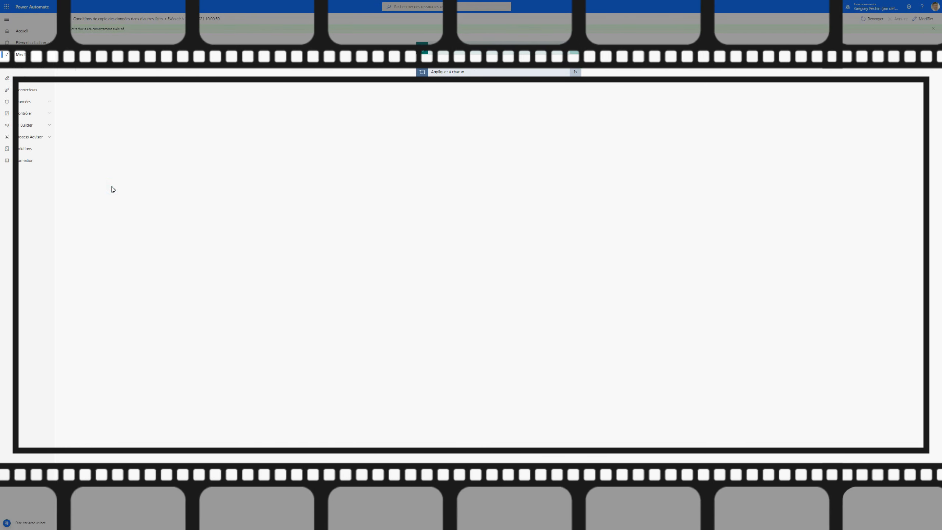
{"action": "left_click", "coordinate": [484, 55]}
{"action": "left_click", "coordinate": [459, 182]}
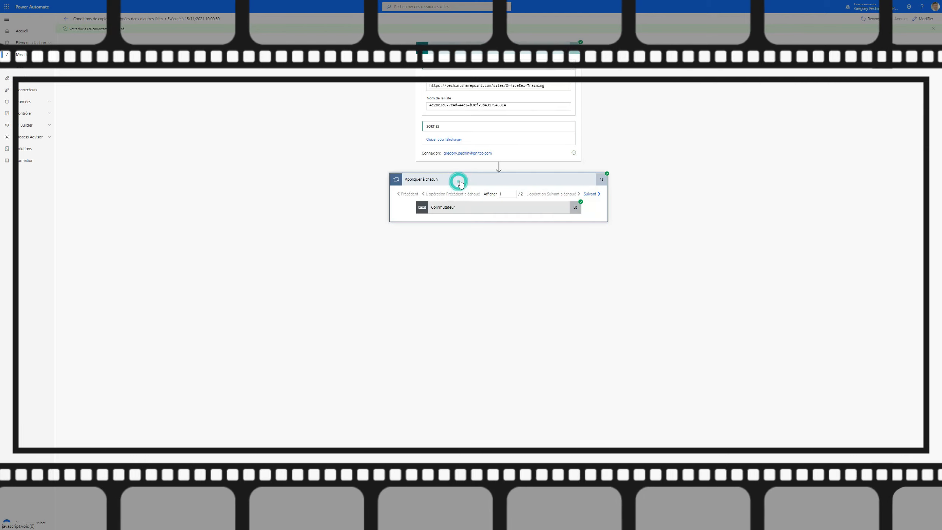
{"action": "left_click", "coordinate": [463, 210]}
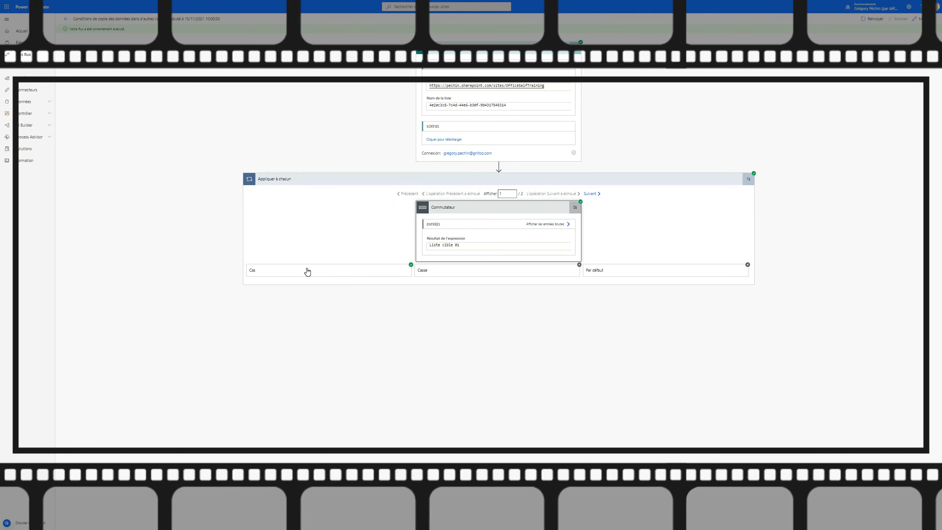
{"action": "left_click", "coordinate": [308, 271]}
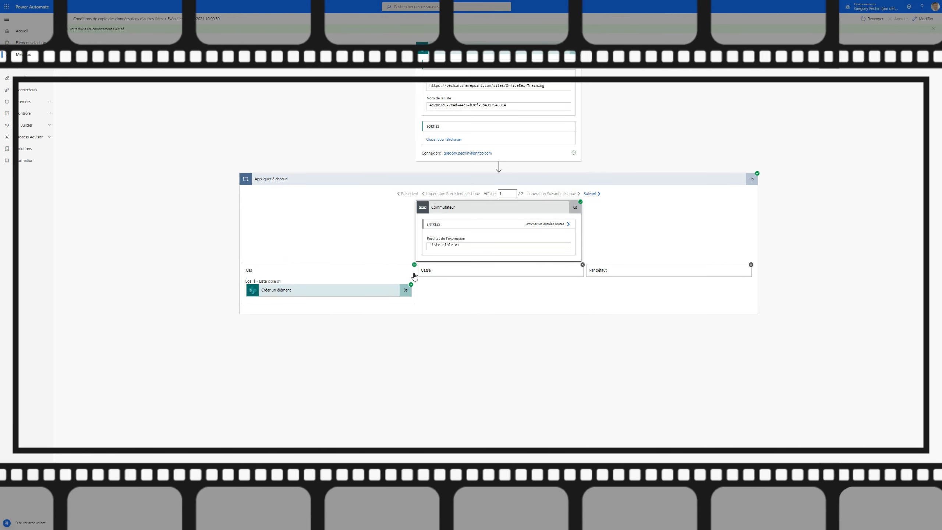
{"action": "left_click", "coordinate": [500, 273]}
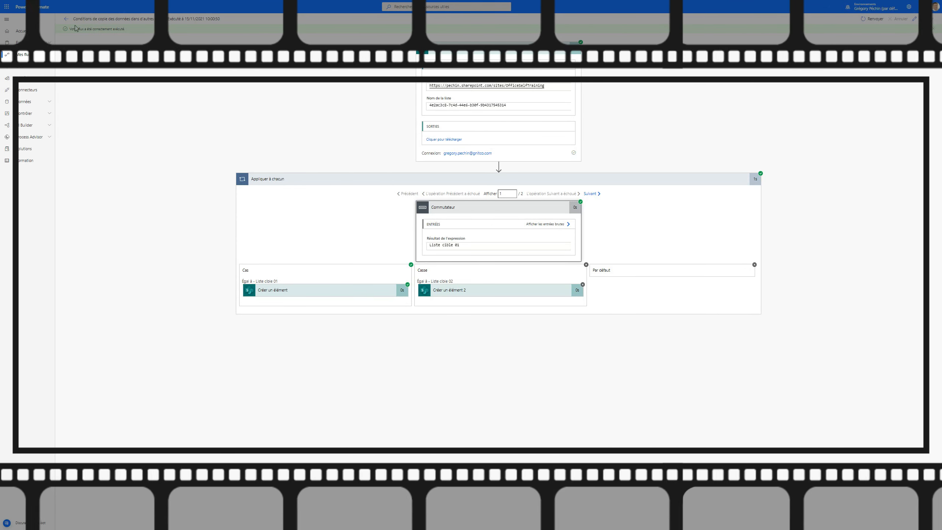
{"action": "left_click", "coordinate": [66, 18]}
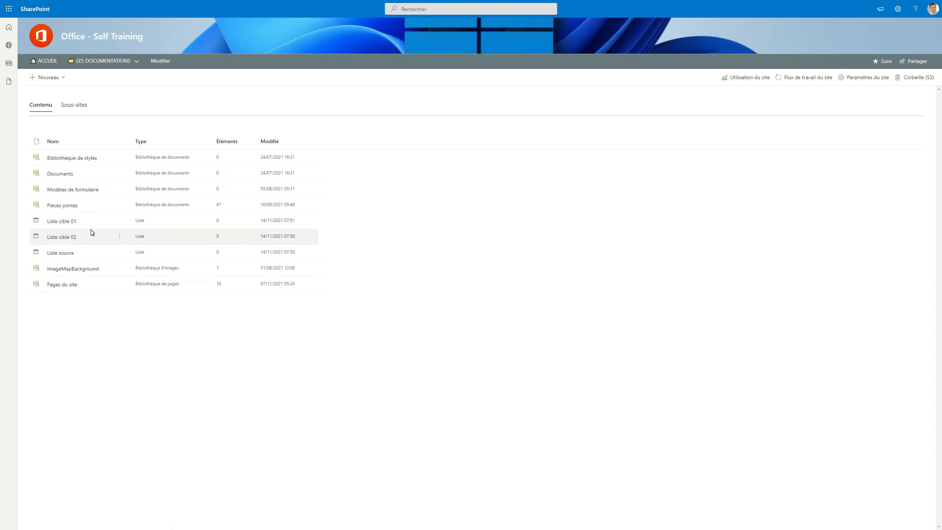
In SharePoint, add an item to Liste source with title "Enregistrement 01" and description "Description 01", and save it
{"action": "left_click", "coordinate": [86, 253]}
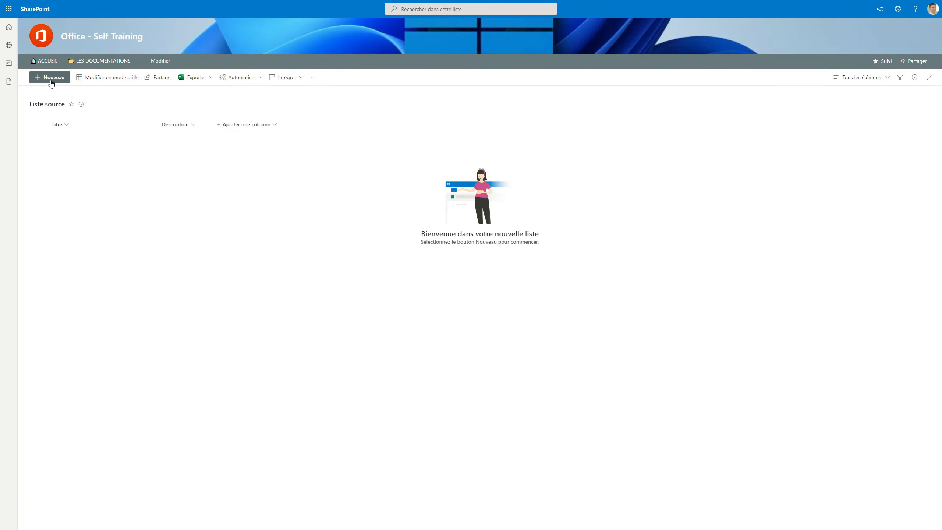
{"action": "left_click", "coordinate": [51, 78]}
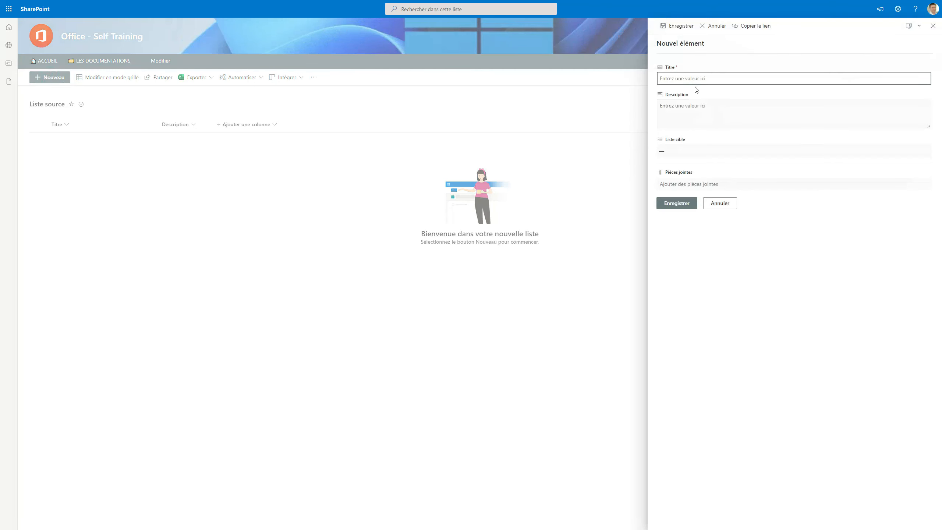
{"action": "type", "text": "Enregistrement 01"}
{"action": "left_click", "coordinate": [676, 114]}
{"action": "type", "text": "Description 01"}
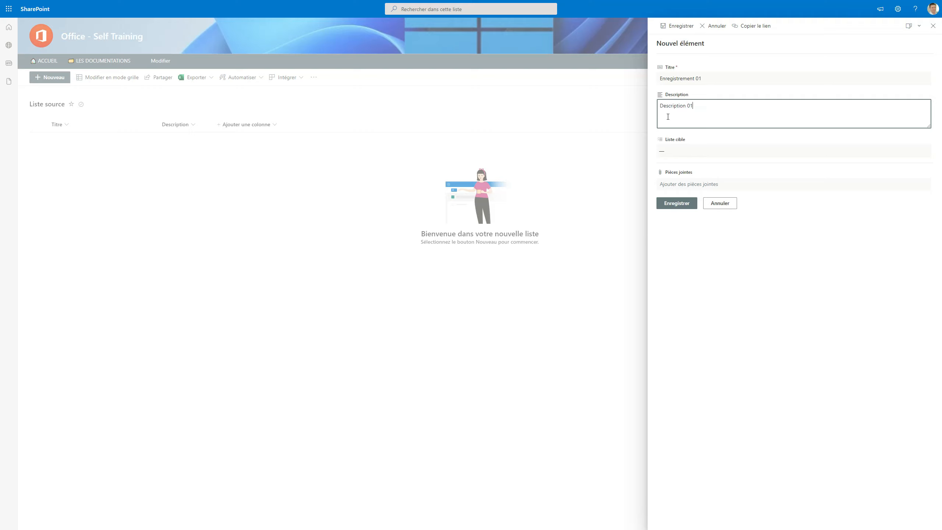
{"action": "left_click", "coordinate": [677, 204]}
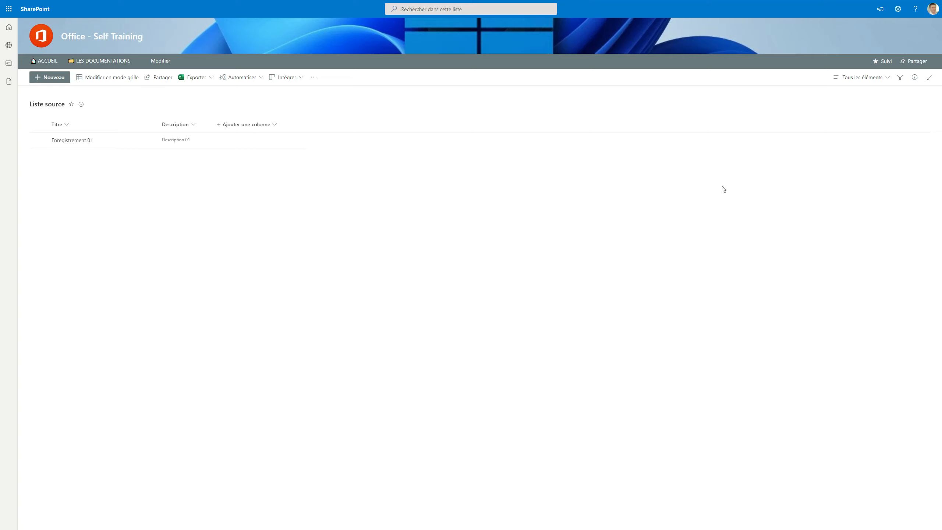
Check the copied items in Liste cible 01 and Liste cible 02, returning to the site contents
{"action": "left_click", "coordinate": [898, 9]}
{"action": "left_click", "coordinate": [858, 78]}
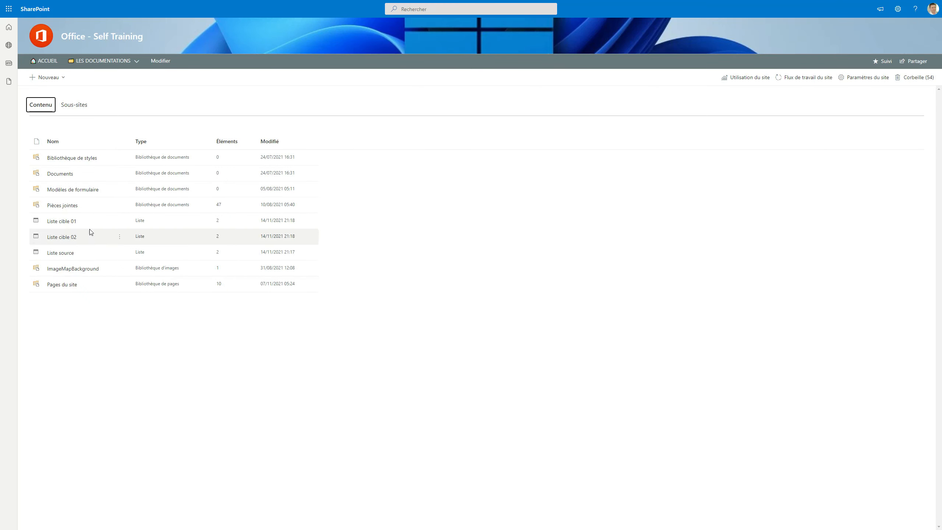
{"action": "left_click", "coordinate": [73, 222]}
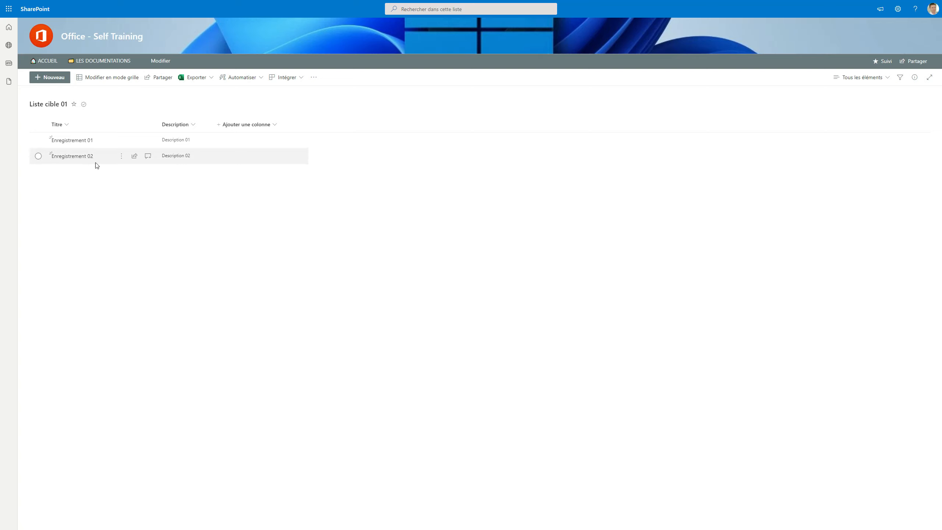
{"action": "left_click", "coordinate": [898, 8]}
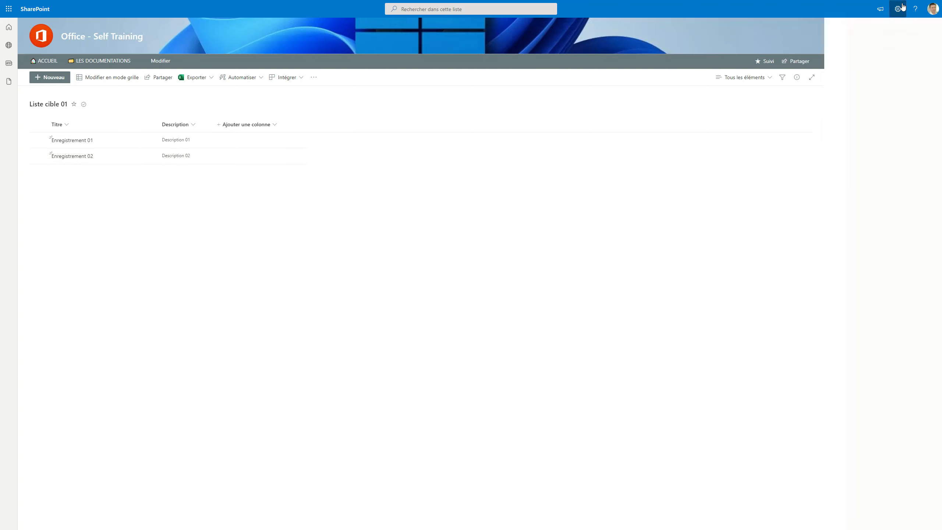
{"action": "left_click", "coordinate": [854, 77]}
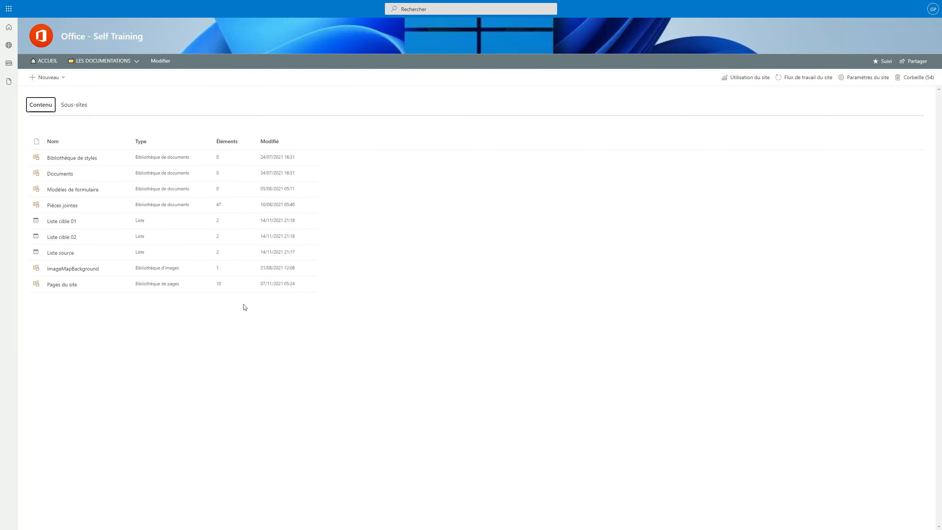
{"action": "left_click", "coordinate": [61, 237]}
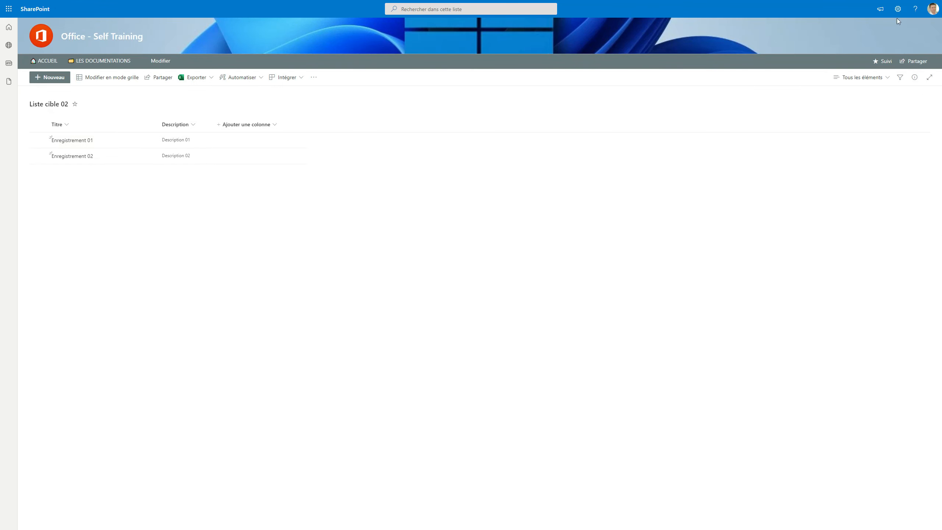
{"action": "left_click", "coordinate": [898, 9]}
{"action": "left_click", "coordinate": [849, 78]}
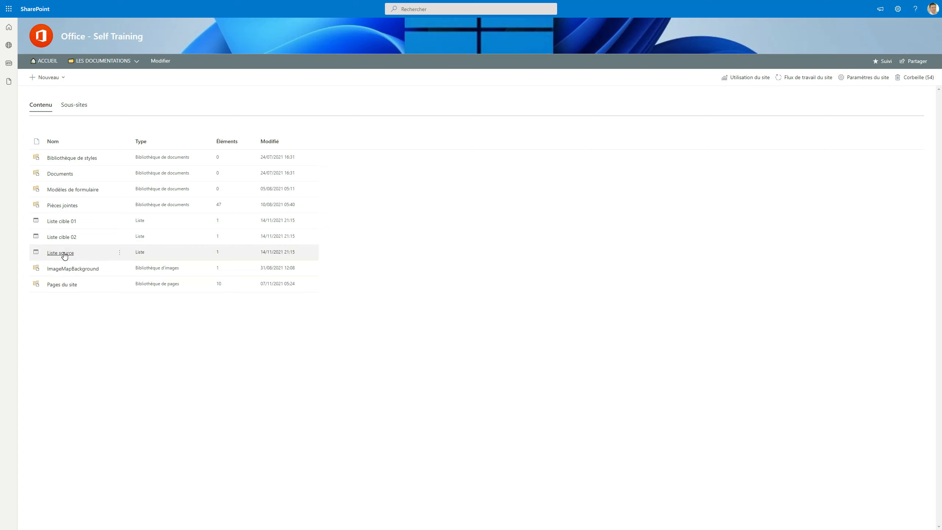
Open Liste source and review the fields of the new item form, closing it without saving
{"action": "left_click", "coordinate": [61, 253]}
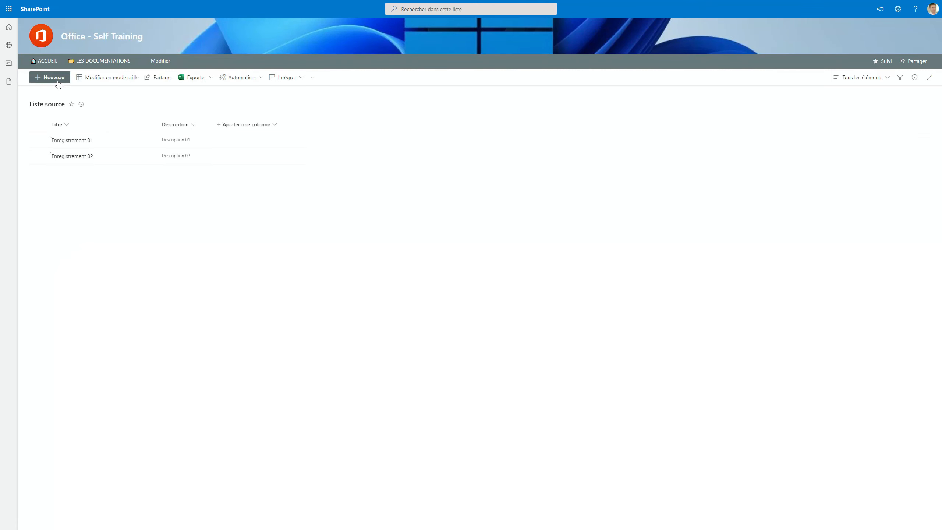
{"action": "left_click", "coordinate": [58, 83]}
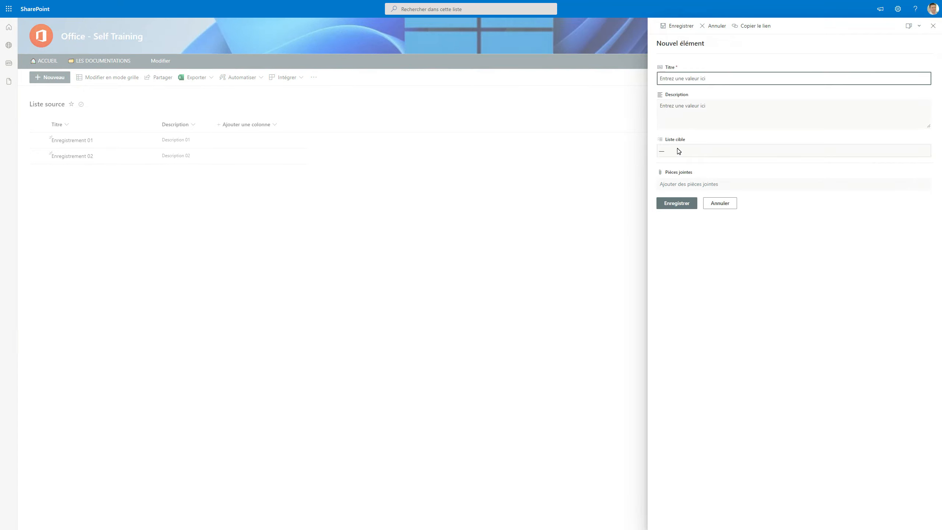
{"action": "left_click", "coordinate": [720, 203]}
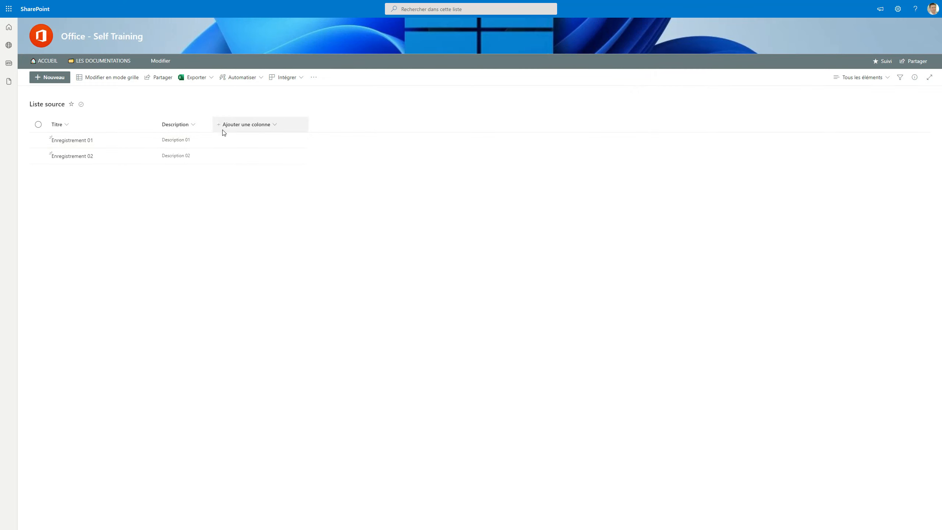
Show the Liste cible column in the Liste source view and apply the change
{"action": "left_click", "coordinate": [220, 127]}
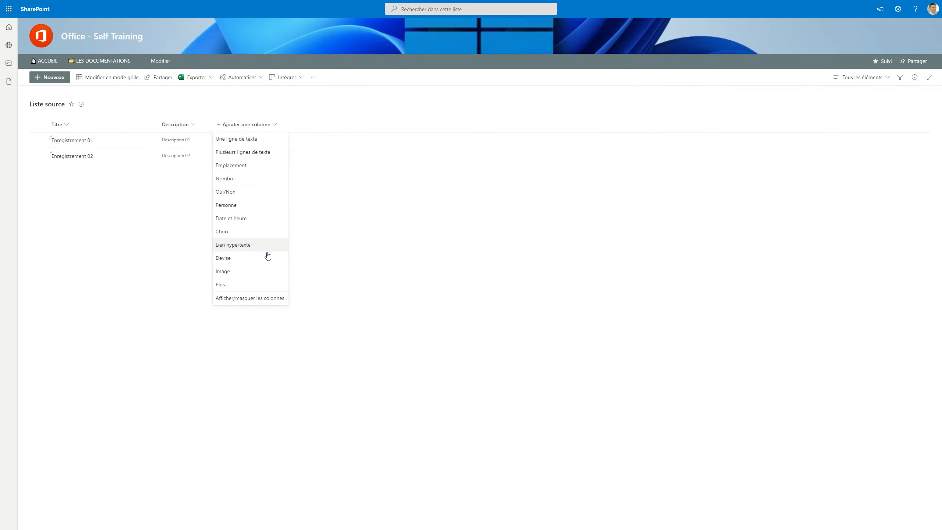
{"action": "left_click", "coordinate": [253, 301]}
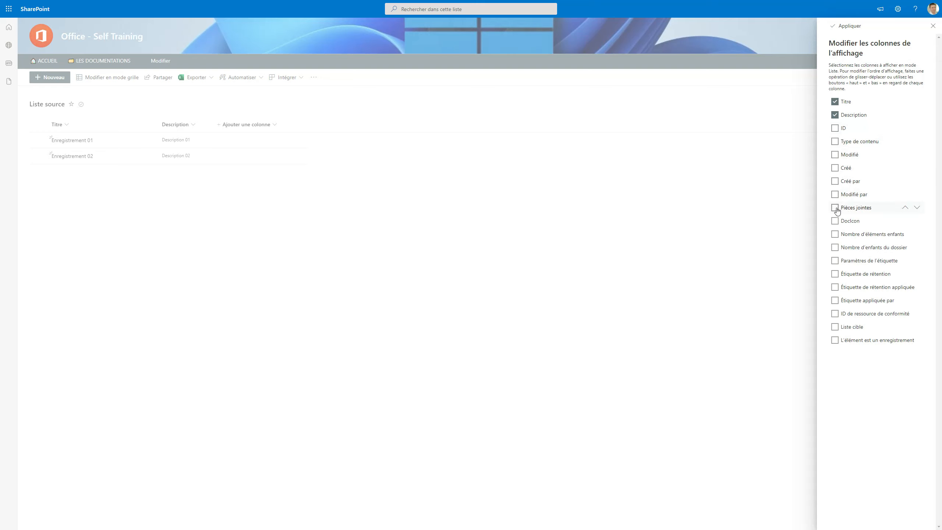
{"action": "left_click", "coordinate": [835, 327]}
{"action": "left_click", "coordinate": [844, 26]}
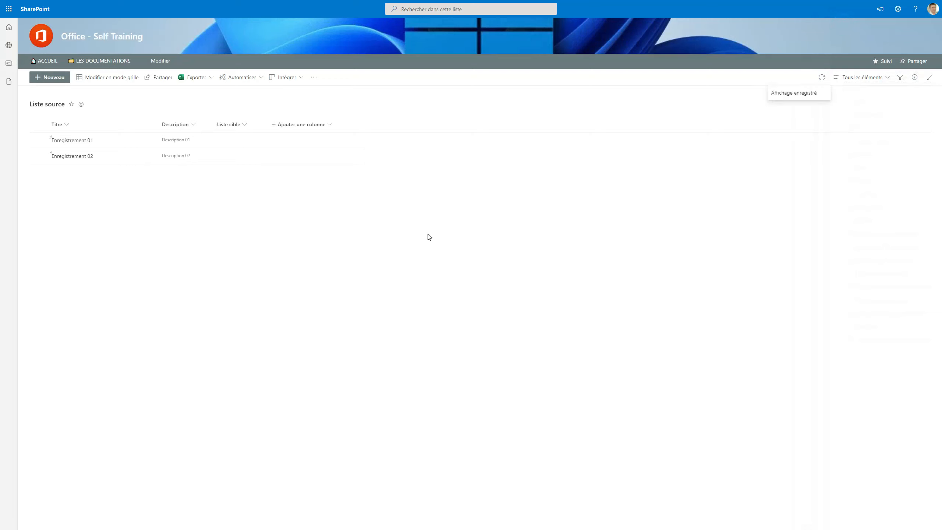
Open a new item form in Liste source and review the choices offered for the Liste cible field
{"action": "left_click", "coordinate": [47, 78]}
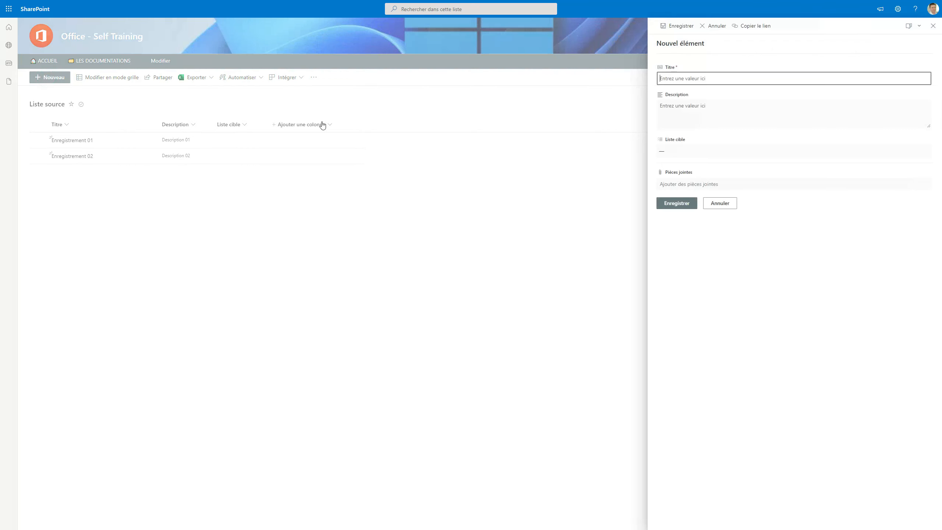
{"action": "left_click", "coordinate": [689, 151]}
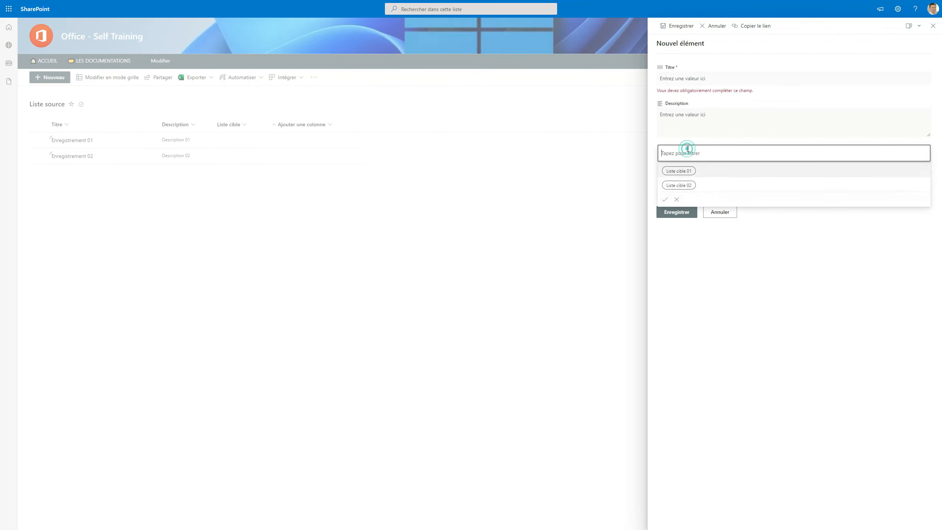
{"action": "left_click", "coordinate": [693, 172]}
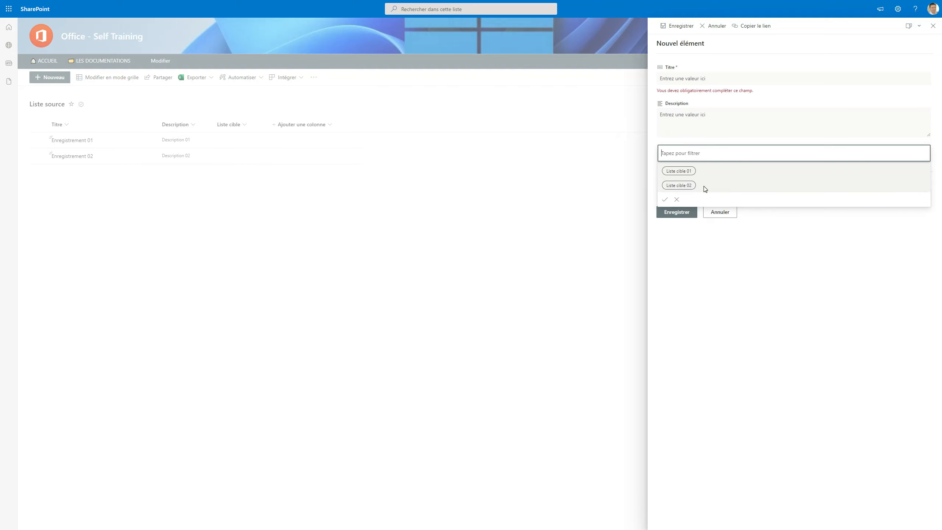
{"action": "left_click", "coordinate": [85, 194]}
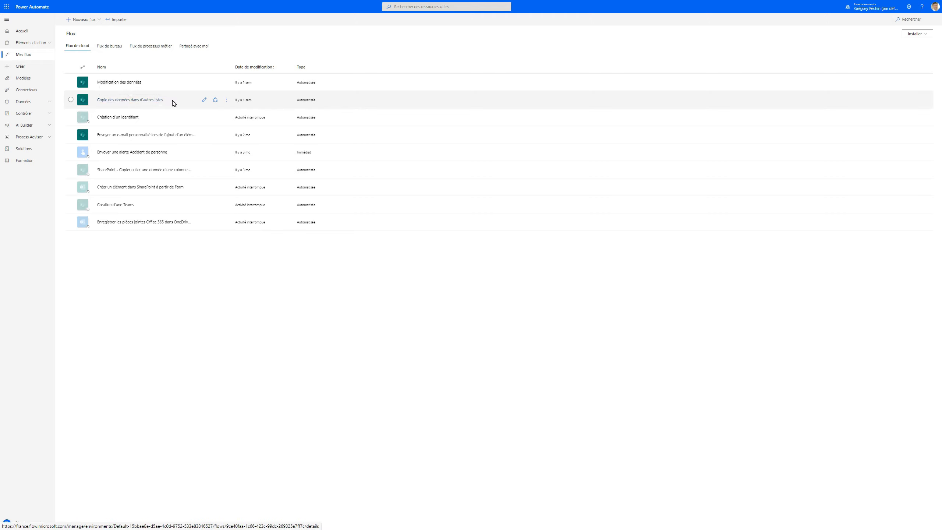
In Power Automate, turn off the "Copie des données dans d'autres listes" flow and save a copy as "Conditions de copie des données dans d'autres listes"
{"action": "left_click", "coordinate": [227, 100]}
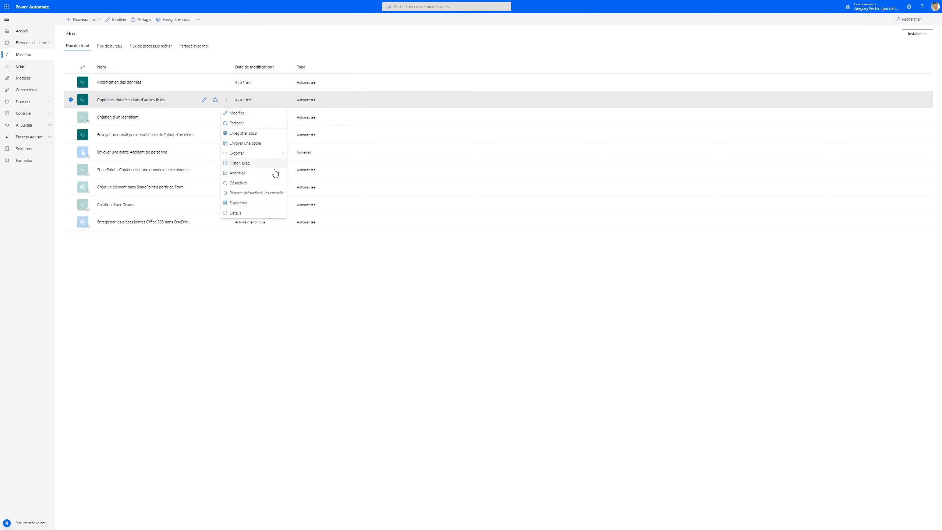
{"action": "left_click", "coordinate": [244, 183]}
{"action": "left_click", "coordinate": [226, 102]}
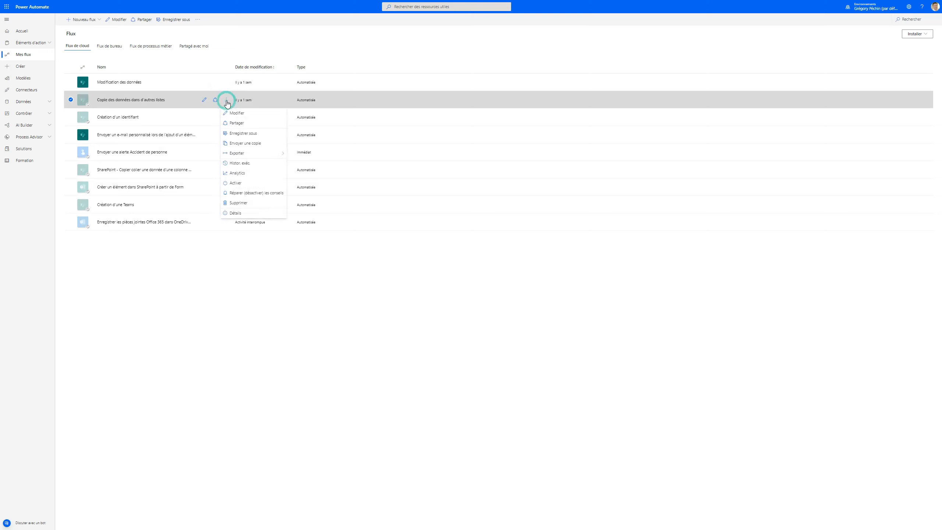
{"action": "left_click", "coordinate": [256, 134]}
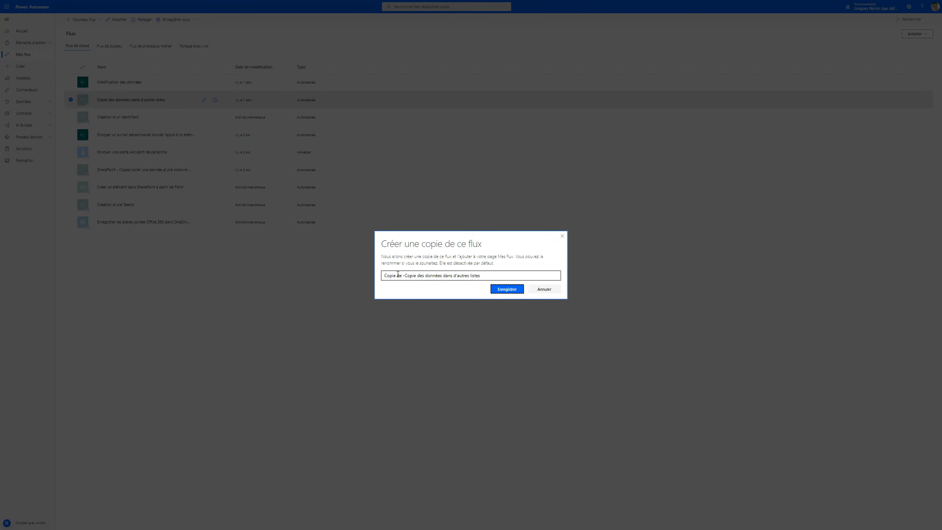
{"action": "left_click_drag", "start_coordinate": [407, 275], "coordinate": [384, 275]}
{"action": "type", "text": "Condition"}
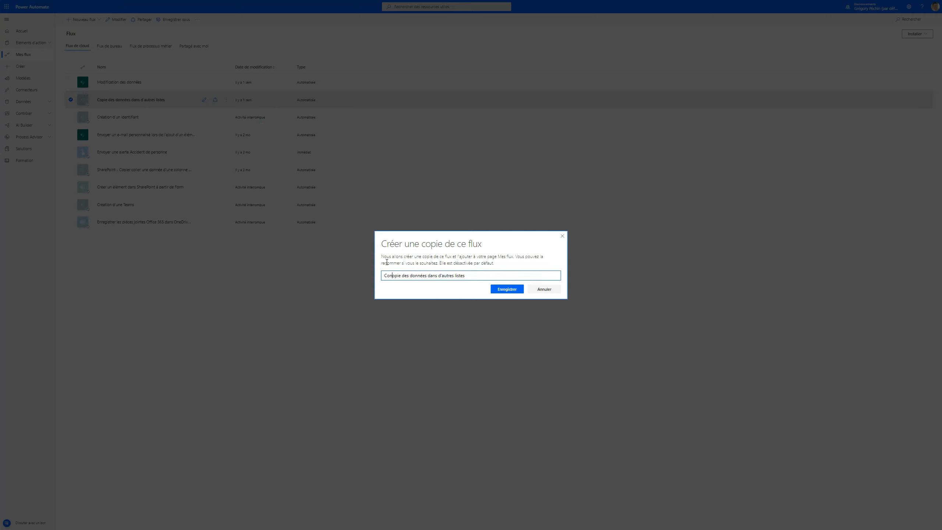
{"action": "key", "text": "BackSpace"}
{"action": "type", "text": "s de c"}
{"action": "left_click", "coordinate": [500, 290]}
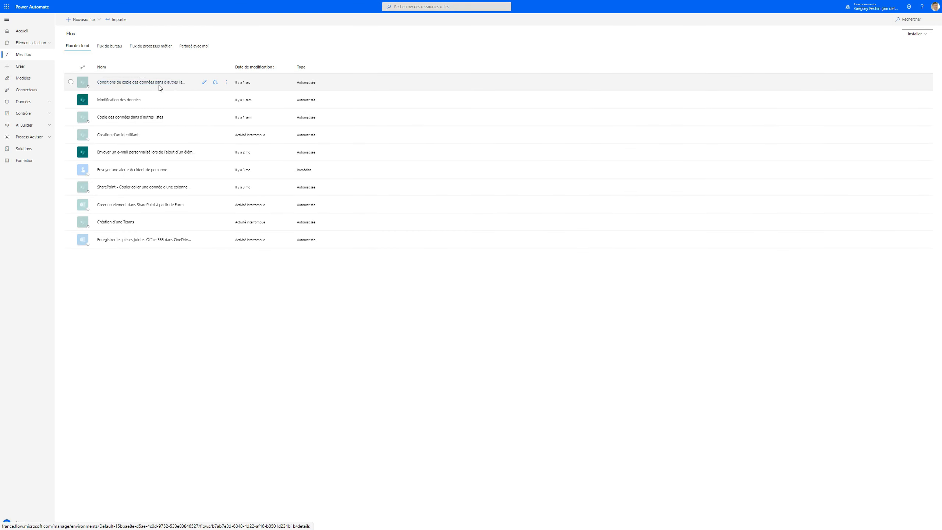
Turn on the copied "Conditions de copie" flow and open it for editing with its "Lorsqu'un élément est créé" trigger expanded
{"action": "left_click", "coordinate": [227, 82]}
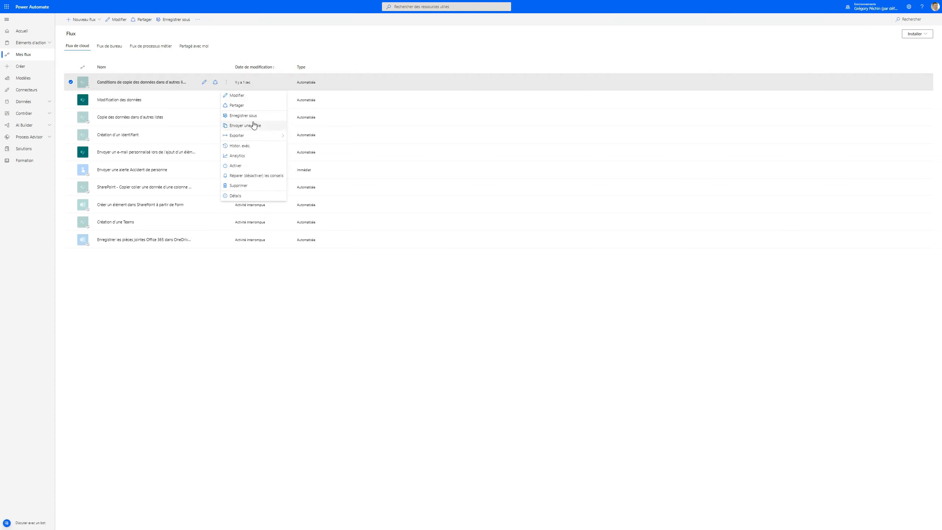
{"action": "left_click", "coordinate": [244, 167]}
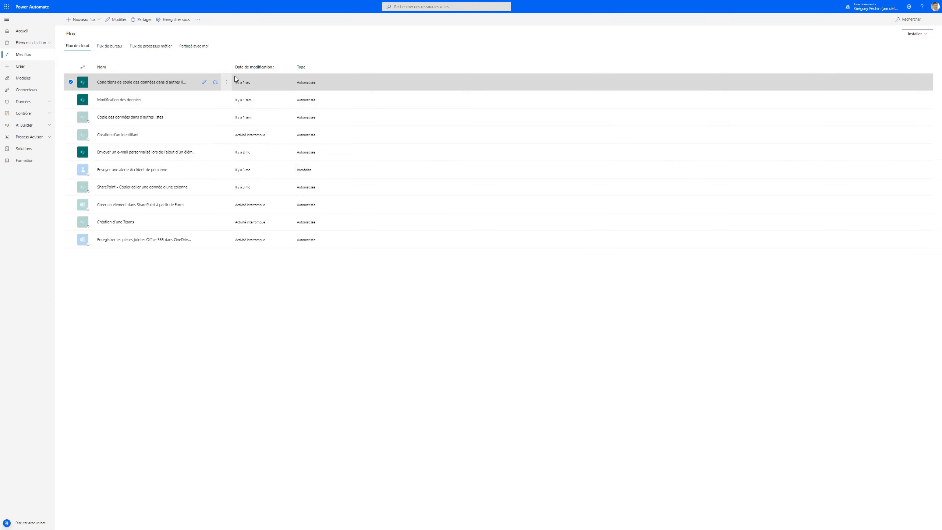
{"action": "left_click", "coordinate": [204, 83]}
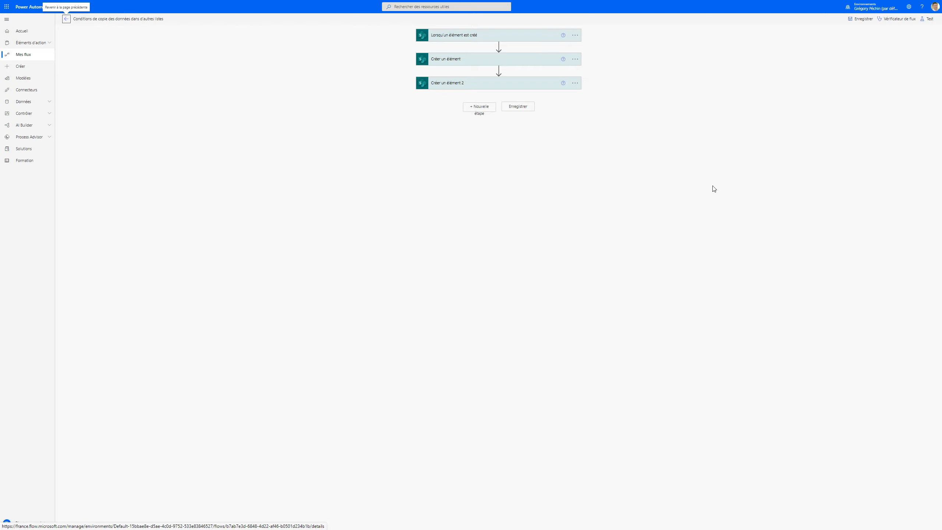
{"action": "left_click", "coordinate": [517, 37]}
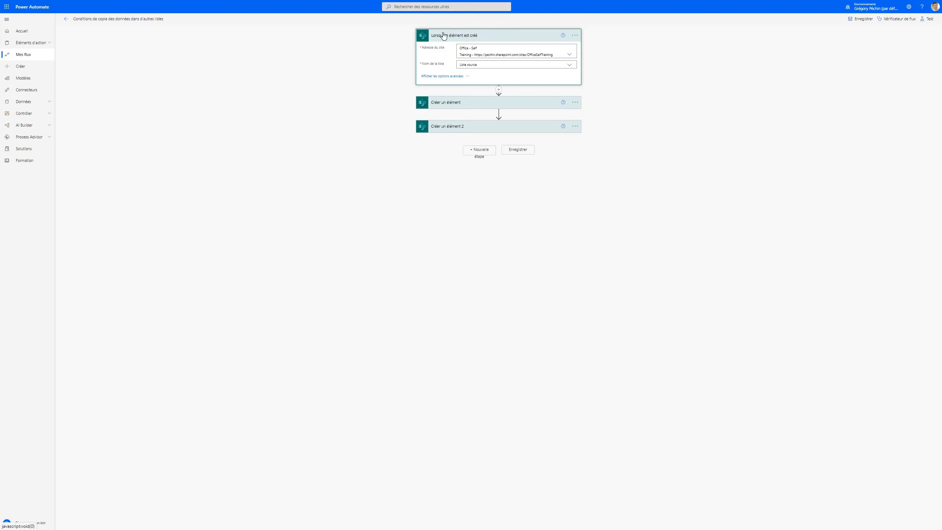
Expand both Créer un élément actions for review and insert a Condition control between the trigger and the first of them
{"action": "left_click", "coordinate": [472, 105]}
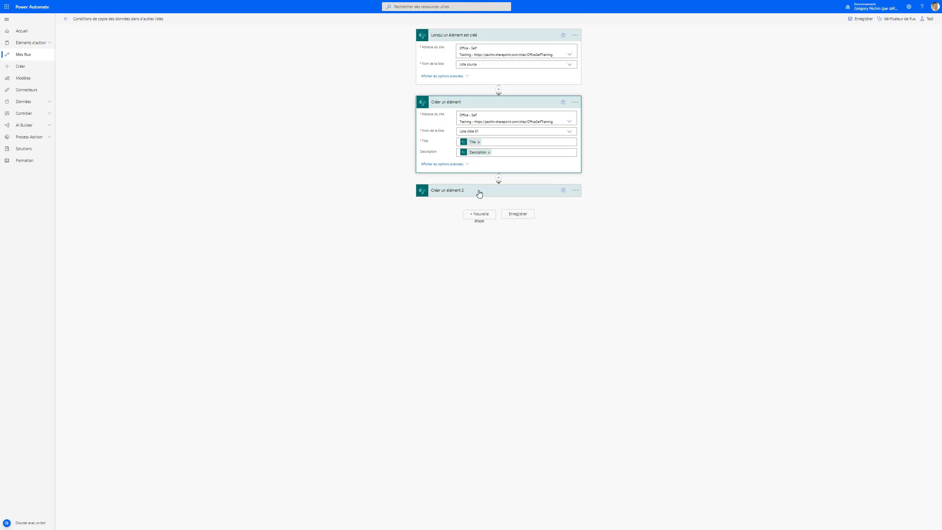
{"action": "left_click", "coordinate": [493, 196]}
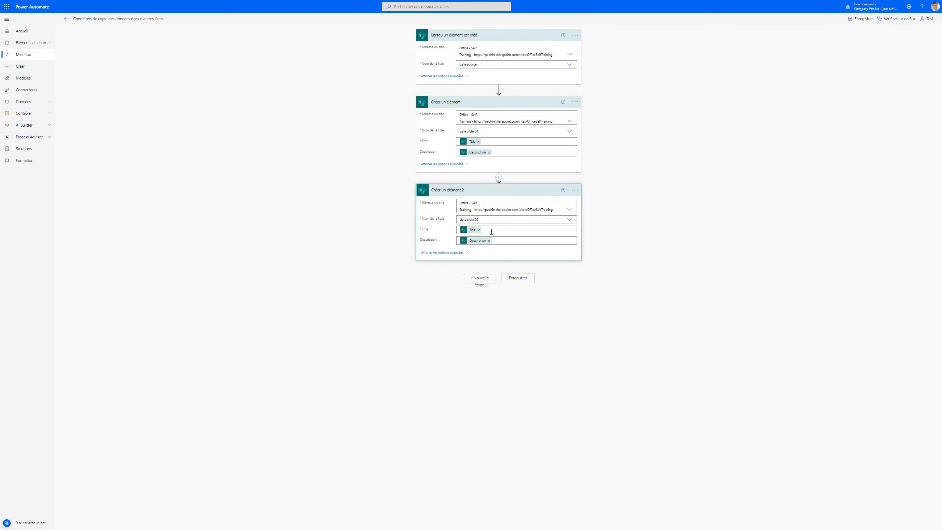
{"action": "left_click", "coordinate": [498, 90]}
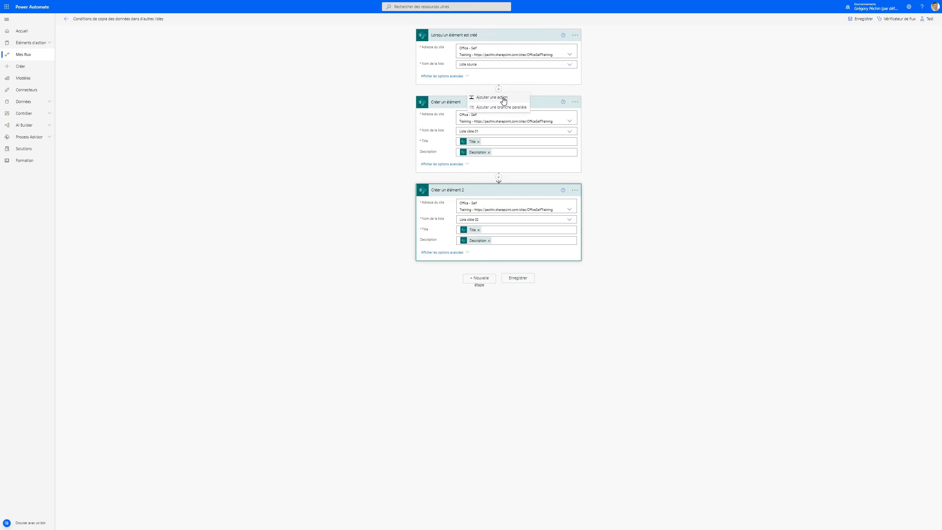
{"action": "left_click", "coordinate": [499, 98]}
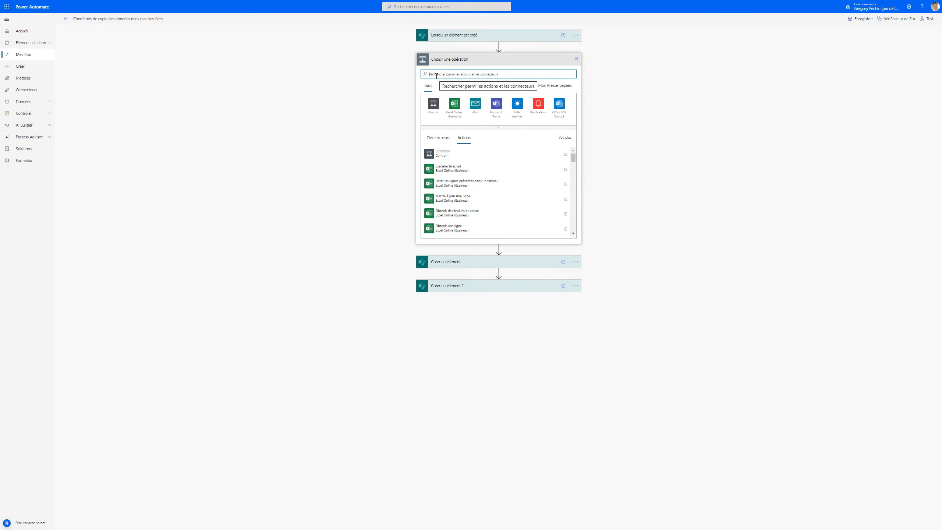
{"action": "left_click", "coordinate": [434, 104]}
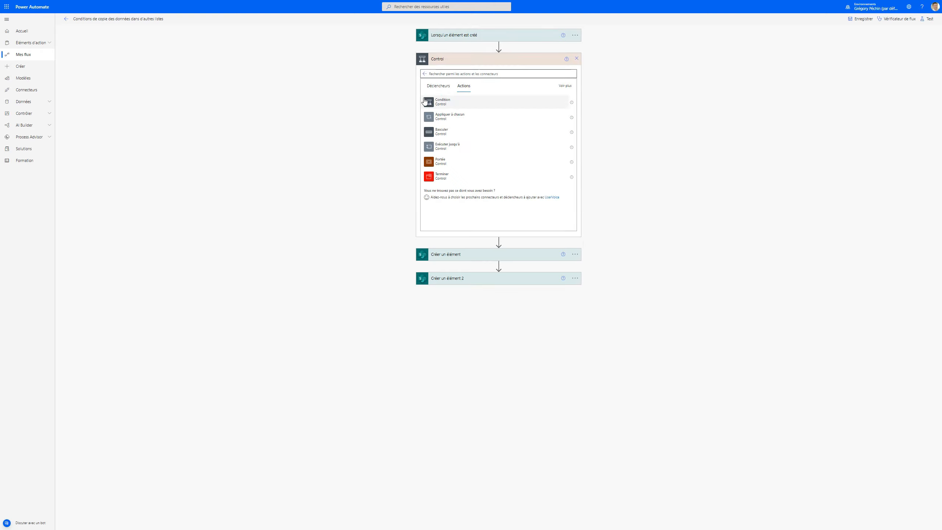
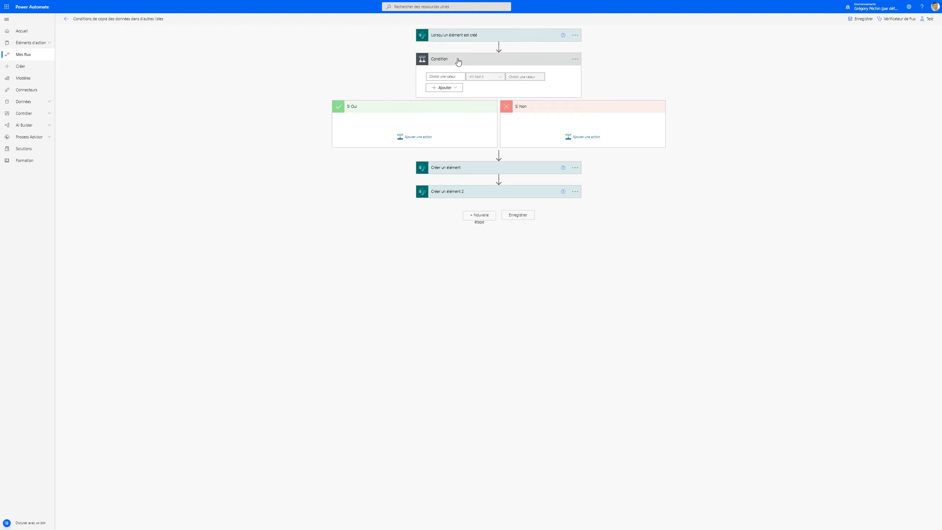
Set the condition to test whether Liste cible Value contient "Liste cible 01"
{"action": "left_click", "coordinate": [449, 77]}
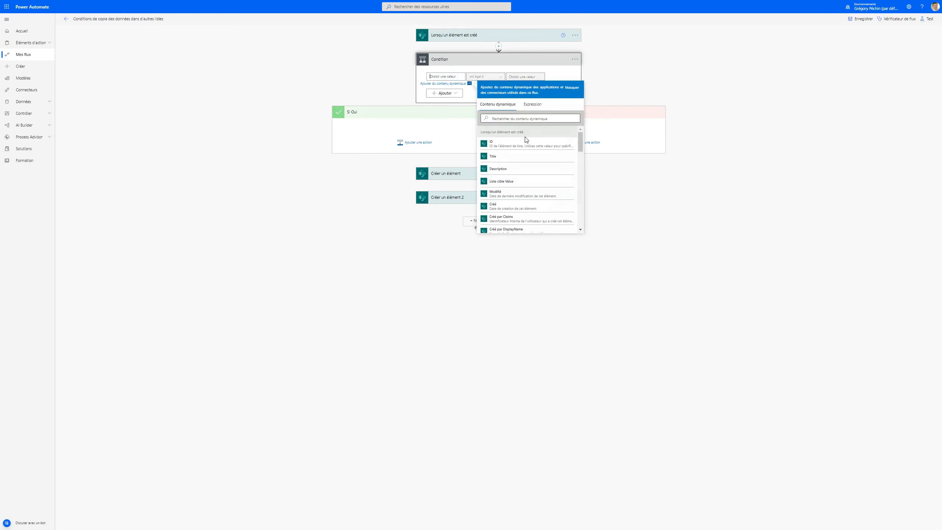
{"action": "left_click", "coordinate": [512, 183]}
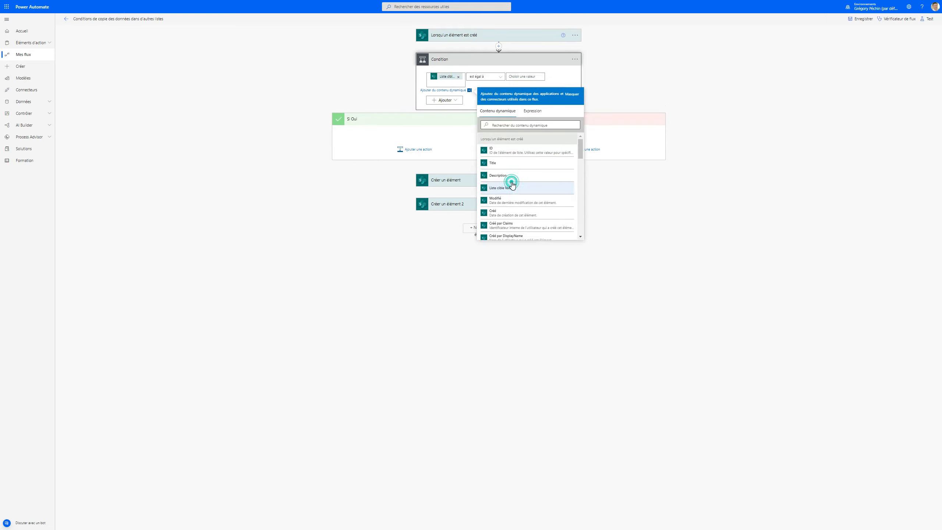
{"action": "left_click", "coordinate": [454, 95]}
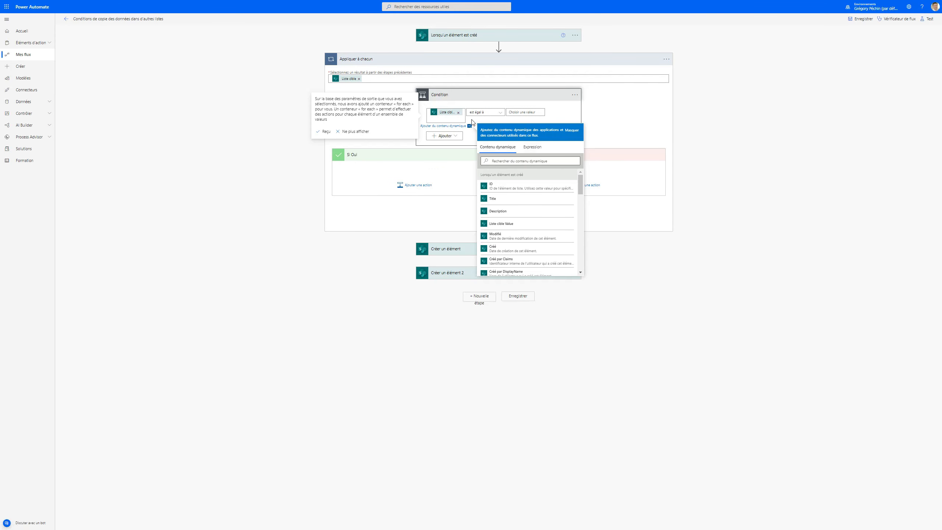
{"action": "left_click", "coordinate": [500, 113]}
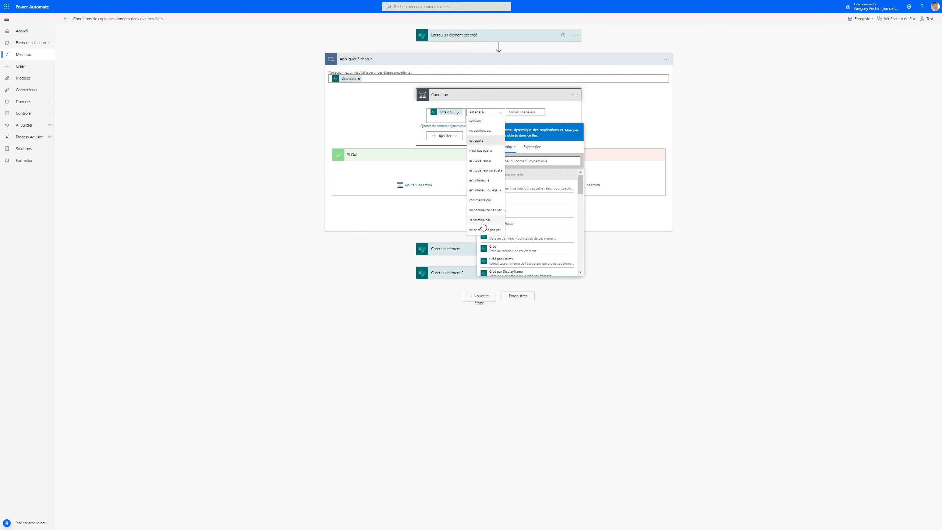
{"action": "left_click", "coordinate": [476, 121]}
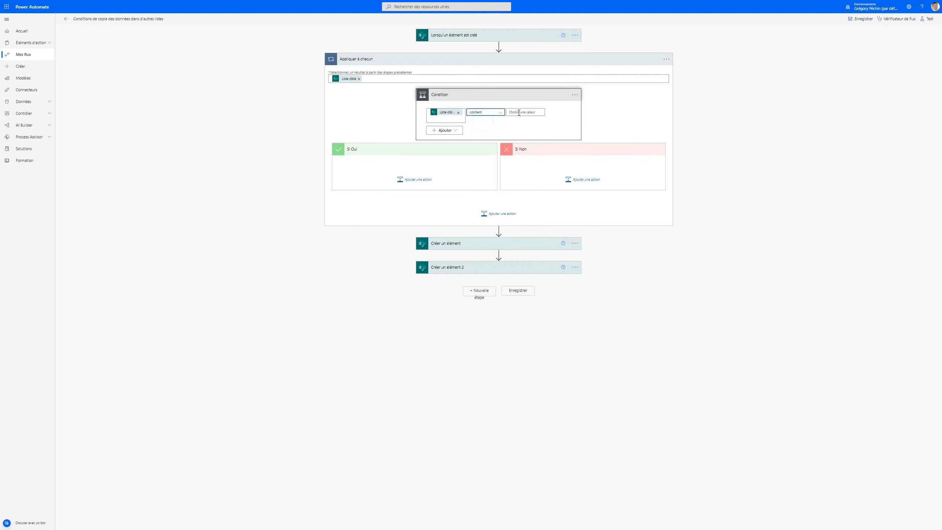
{"action": "left_click", "coordinate": [518, 112]}
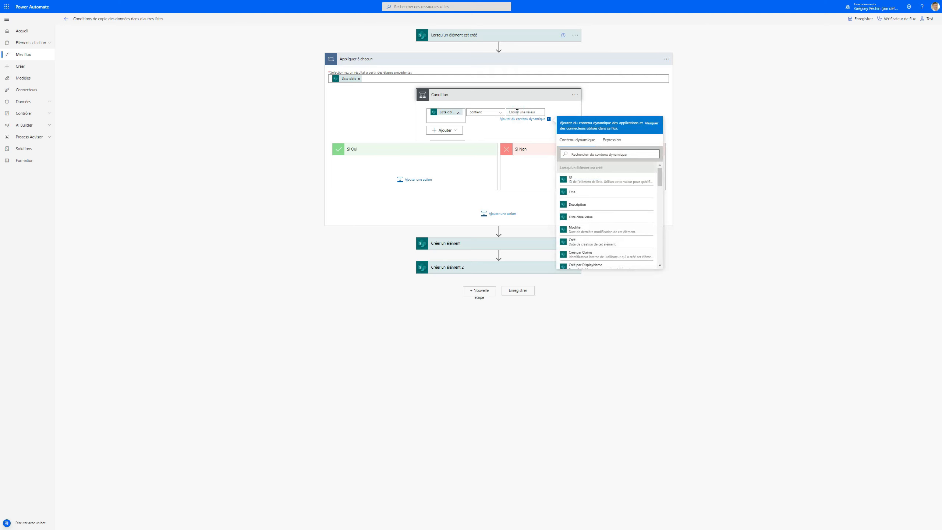
{"action": "type", "text": "Liste cible 01"}
{"action": "left_click", "coordinate": [507, 132]}
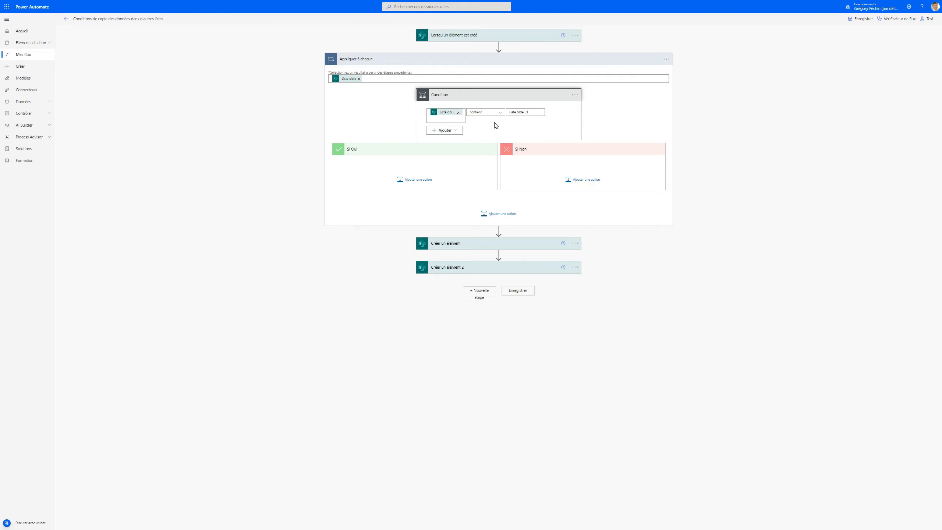
{"action": "left_click", "coordinate": [456, 131]}
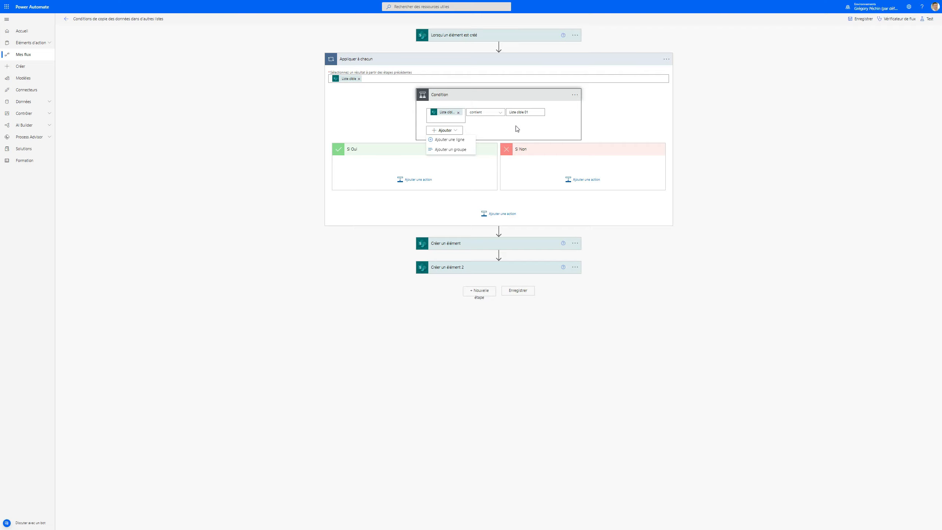
{"action": "left_click", "coordinate": [383, 115]}
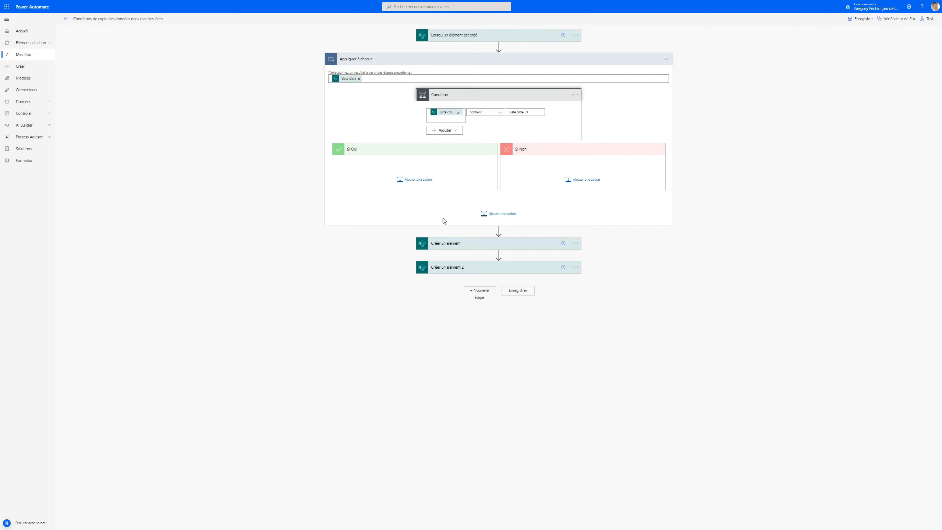
Move the Créer un élément action into the condition's Si Oui branch and add a second Condition in the Si Non branch
{"action": "left_click_drag", "start_coordinate": [482, 248], "coordinate": [422, 173]}
{"action": "left_click", "coordinate": [421, 172]}
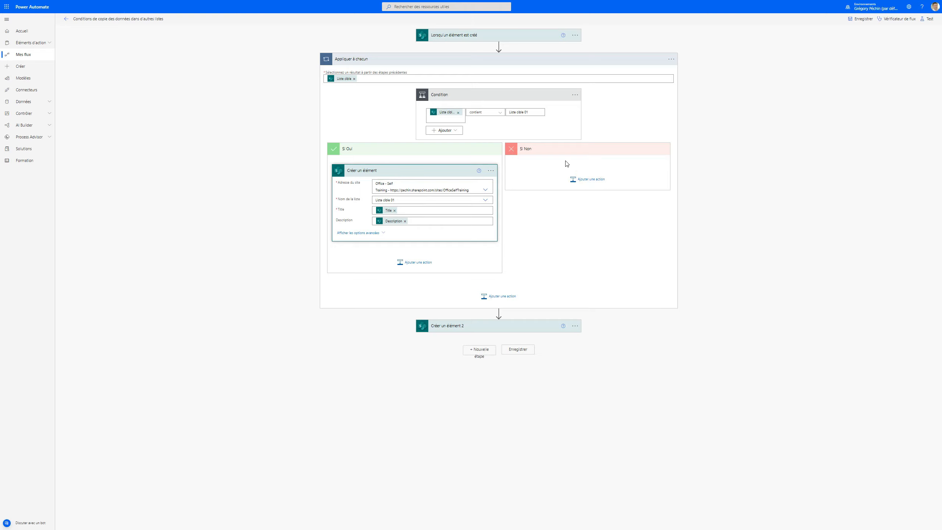
{"action": "left_click", "coordinate": [593, 181]}
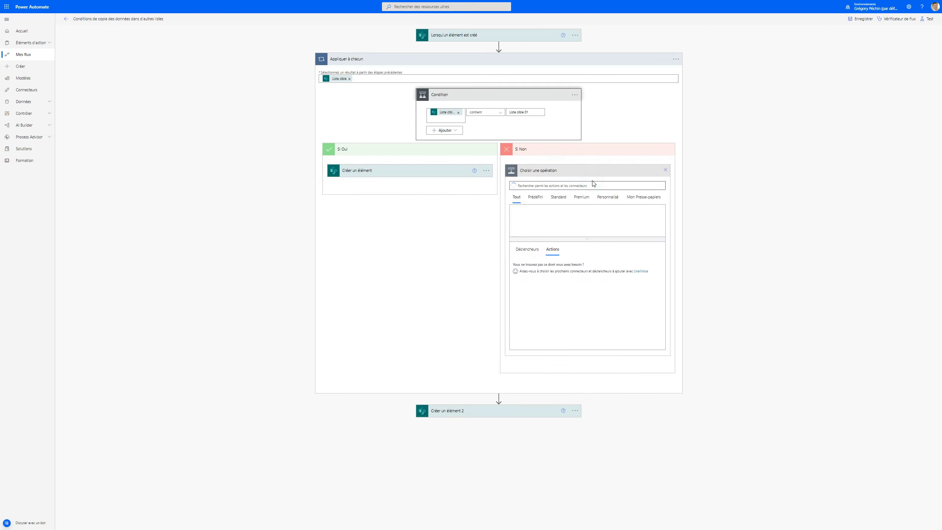
{"action": "left_click", "coordinate": [532, 265]}
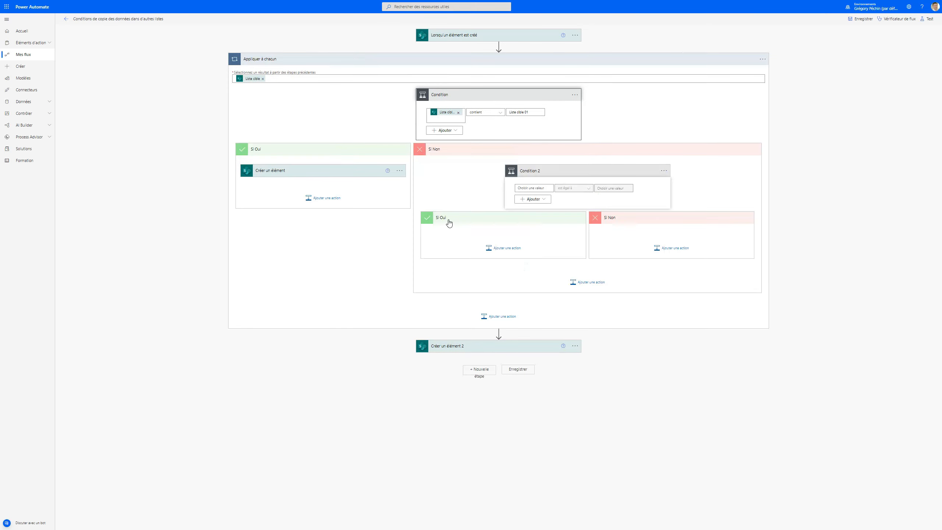
Set Condition 2 to test whether Liste cible Value contient "Liste cible 02"
{"action": "left_click", "coordinate": [537, 189]}
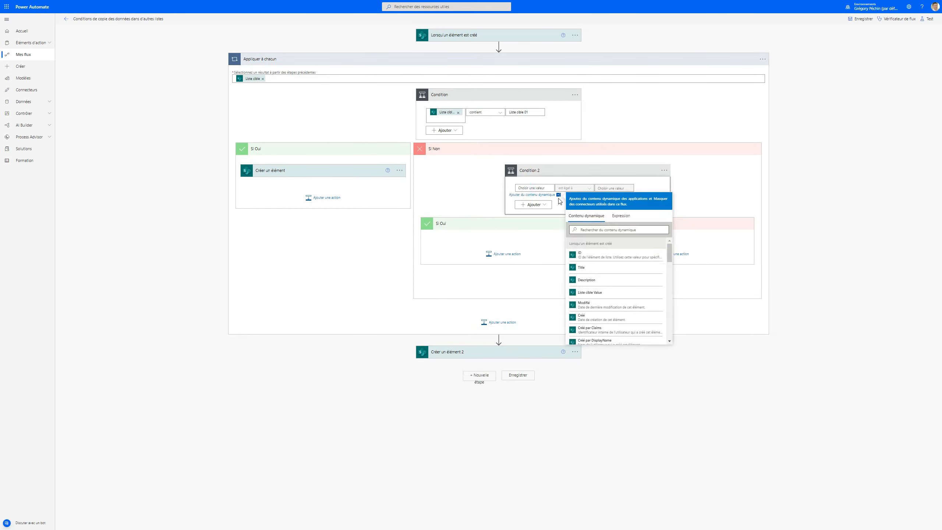
{"action": "left_click", "coordinate": [610, 293]}
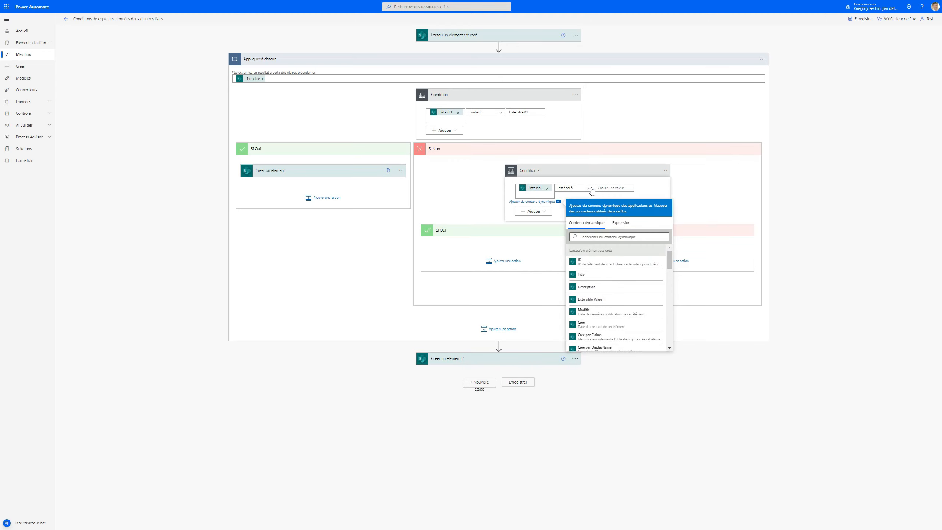
{"action": "left_click", "coordinate": [587, 188]}
{"action": "left_click", "coordinate": [571, 196]}
{"action": "left_click", "coordinate": [606, 188]}
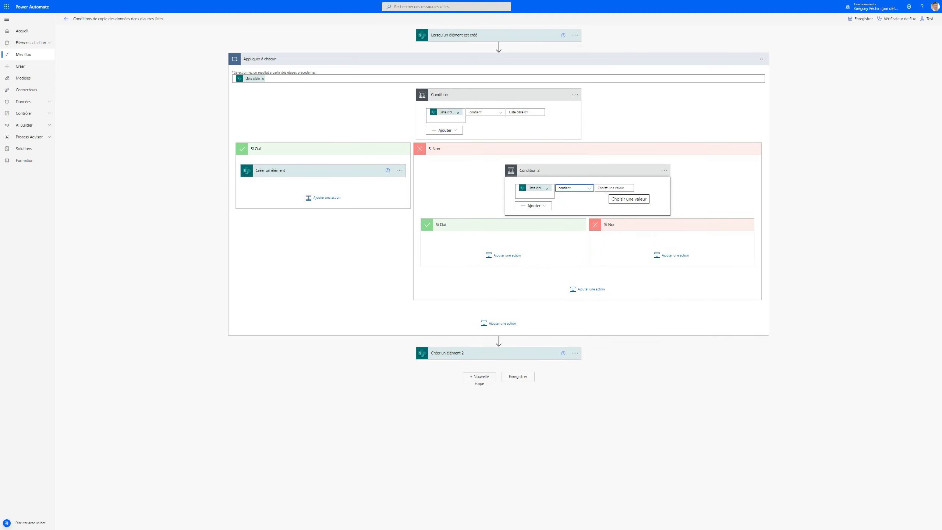
{"action": "type", "text": "Liste cible 02"}
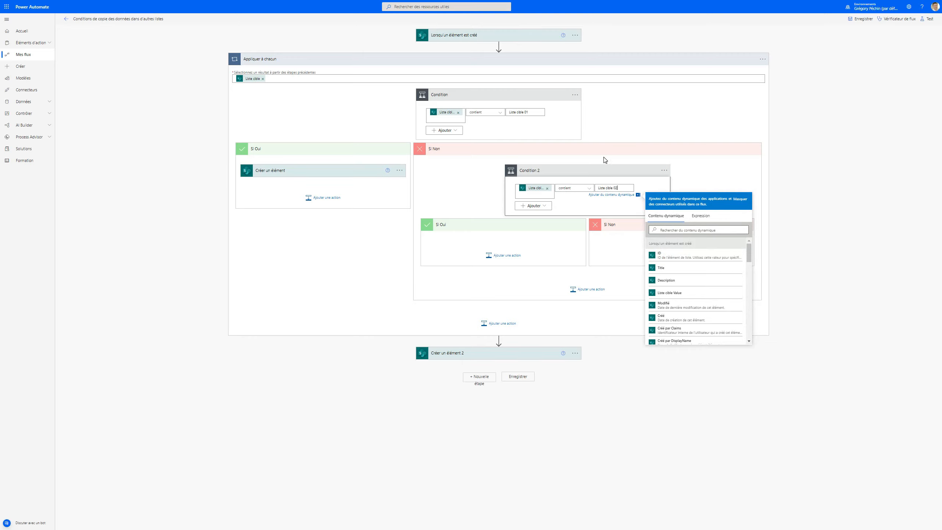
{"action": "left_click", "coordinate": [602, 160]}
Move the Créer un élément 2 action into Condition 2's Si Oui branch, expand it and save the flow
{"action": "left_click_drag", "start_coordinate": [493, 355], "coordinate": [507, 241]}
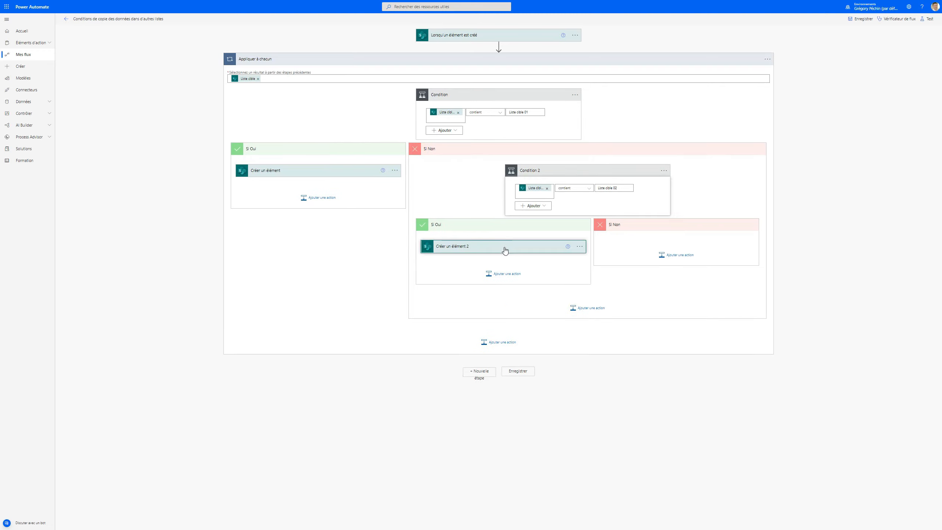
{"action": "left_click", "coordinate": [505, 246]}
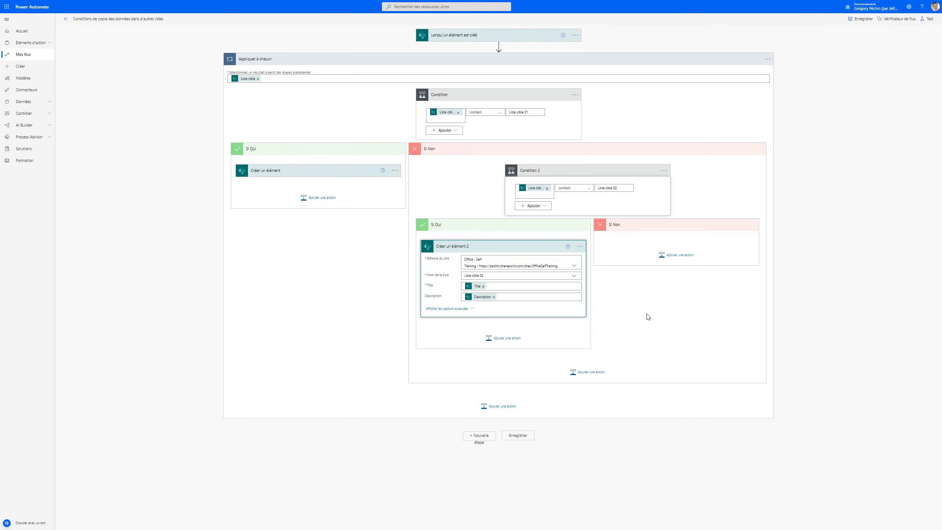
{"action": "left_click", "coordinate": [517, 437]}
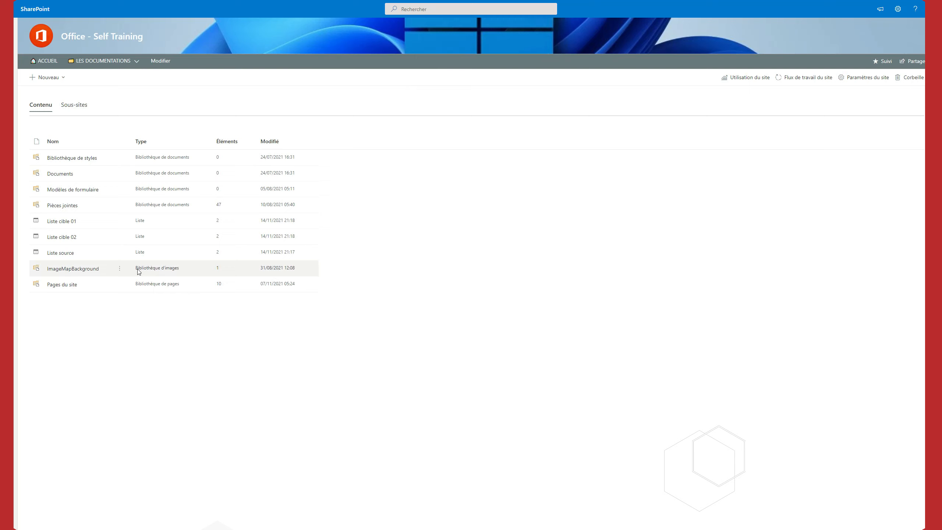
In SharePoint, create and save a Liste source item titled "Enregistrement 03" with description "Description 03" and Liste cible set to Liste cible 01
{"action": "left_click", "coordinate": [68, 254]}
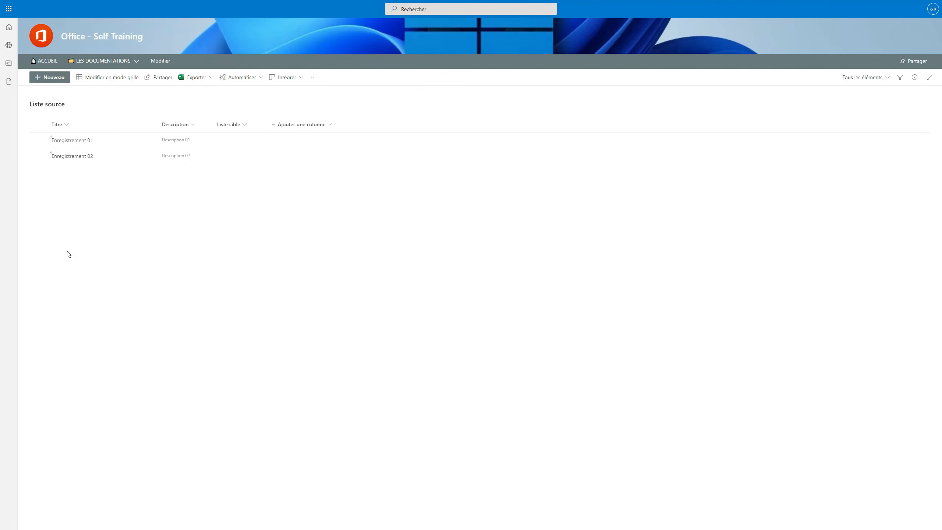
{"action": "left_click", "coordinate": [52, 77]}
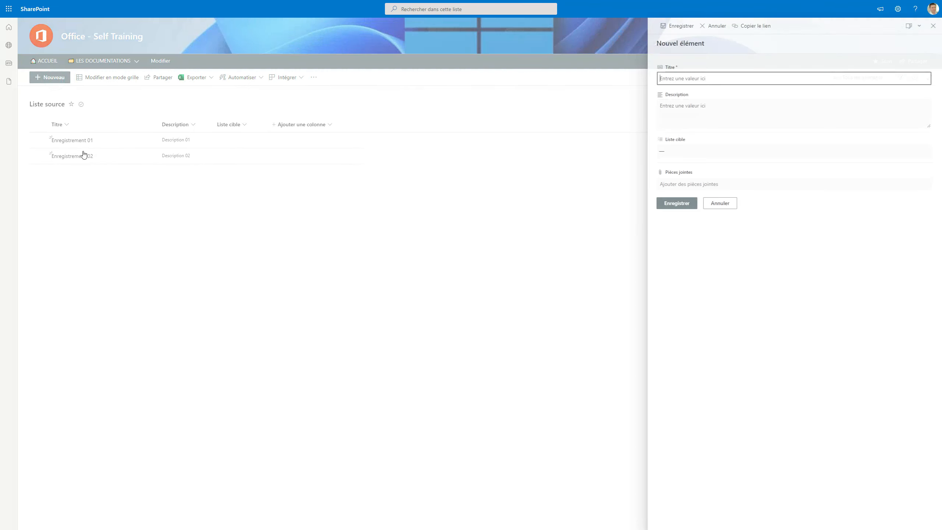
{"action": "type", "text": "Enregistrement 03"}
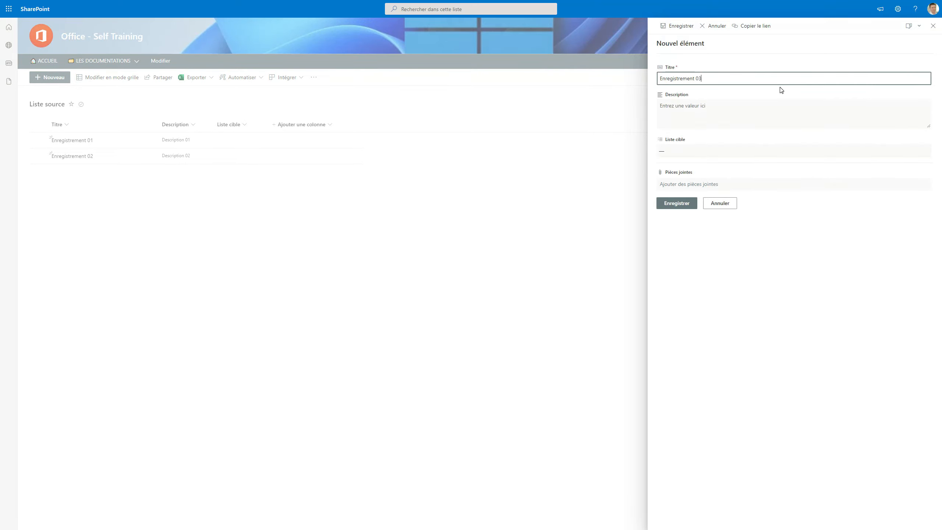
{"action": "left_click", "coordinate": [700, 115]}
{"action": "type", "text": "Desription 03"}
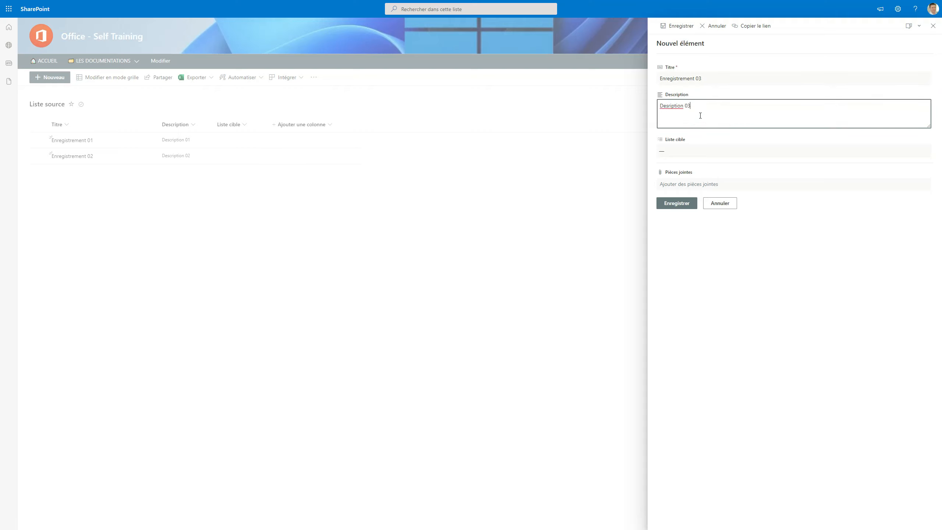
{"action": "left_click", "coordinate": [670, 105]}
{"action": "type", "text": "c"}
{"action": "left_click", "coordinate": [674, 156]}
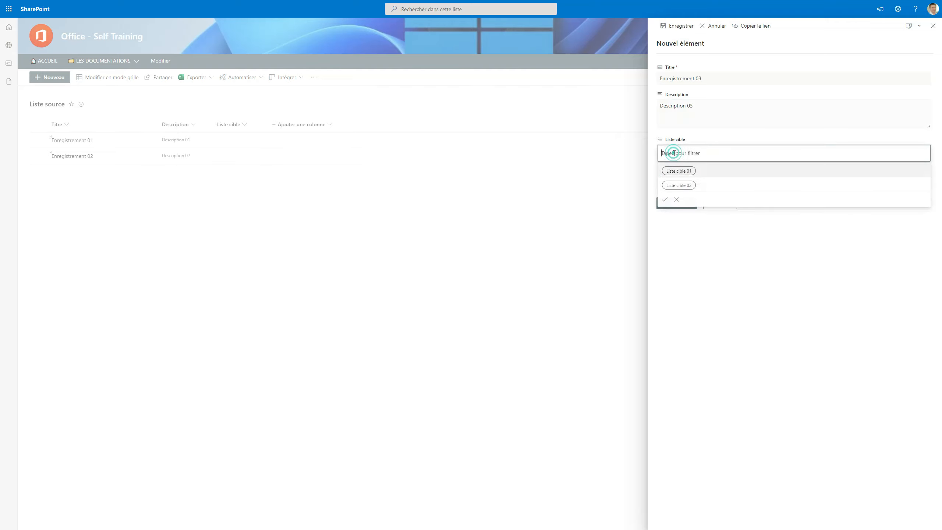
{"action": "left_click", "coordinate": [705, 173]}
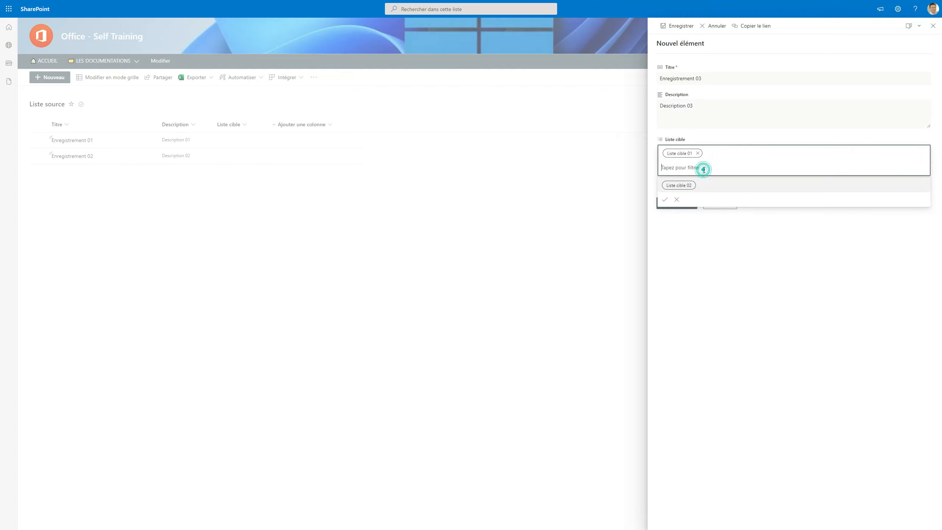
{"action": "left_click", "coordinate": [665, 200]}
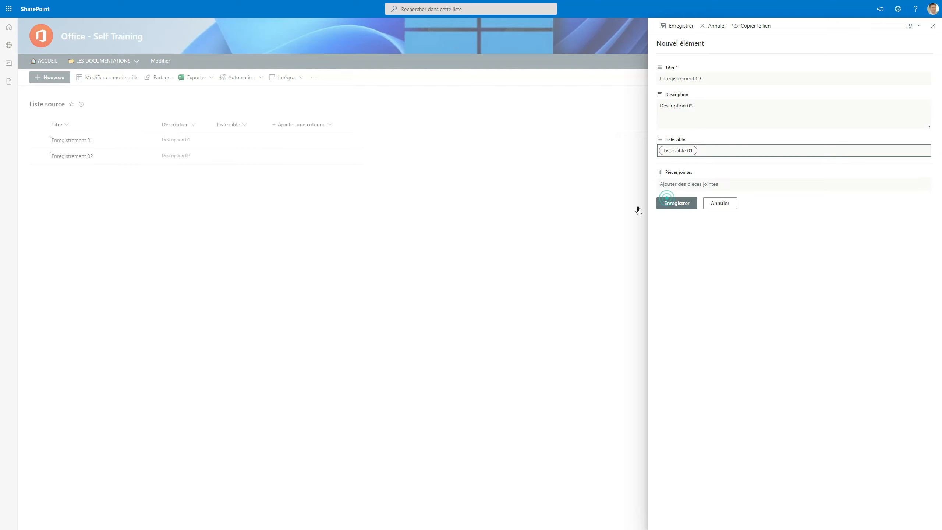
{"action": "left_click", "coordinate": [678, 204]}
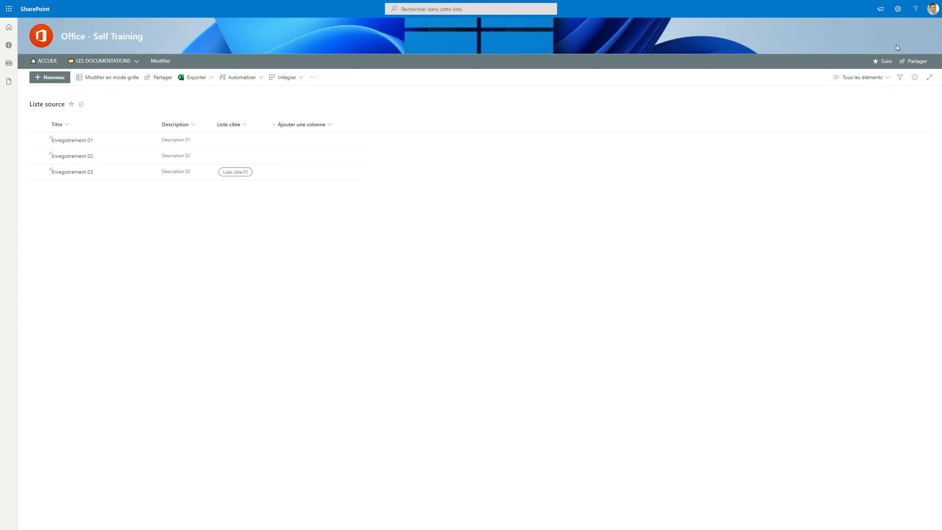
Open Liste cible 01 and Liste cible 02 from the site contents to check which one received Enregistrement 03
{"action": "left_click", "coordinate": [897, 9]}
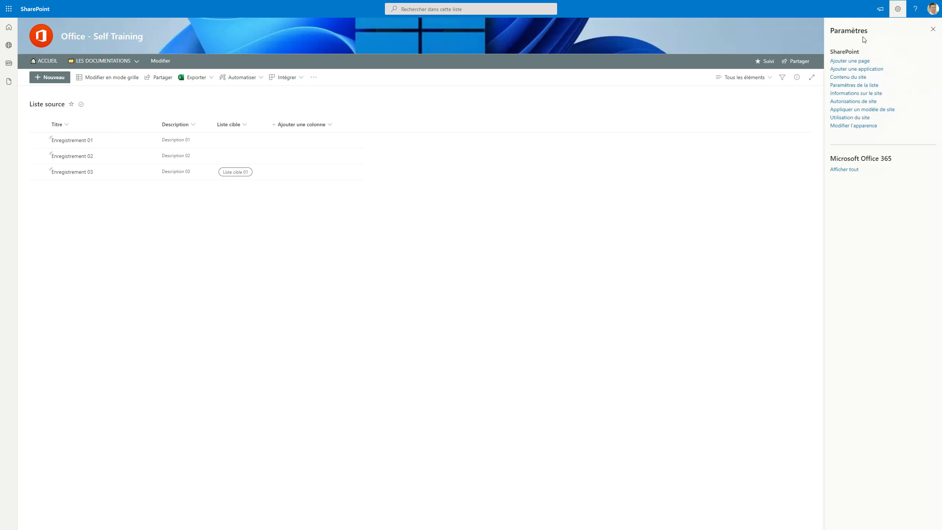
{"action": "left_click", "coordinate": [851, 77]}
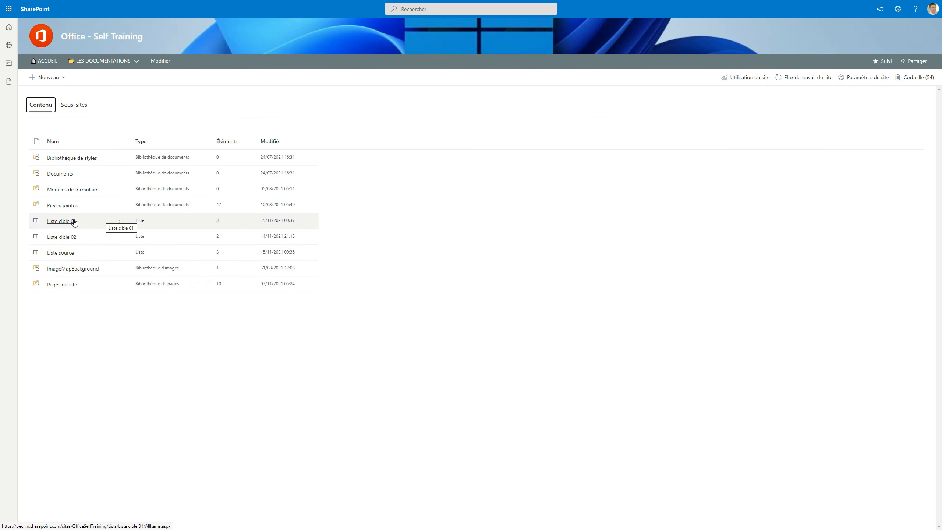
{"action": "left_click", "coordinate": [73, 221]}
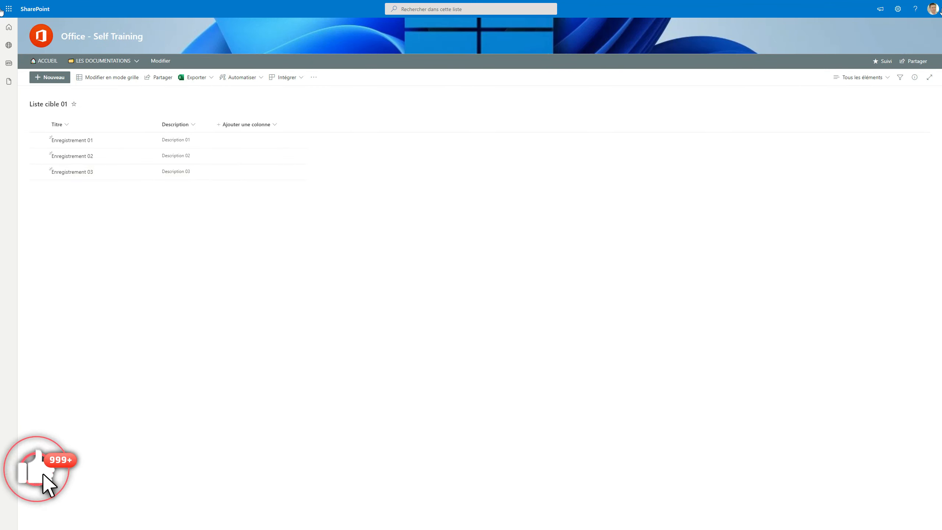
{"action": "left_click", "coordinate": [897, 9]}
{"action": "left_click", "coordinate": [862, 79]}
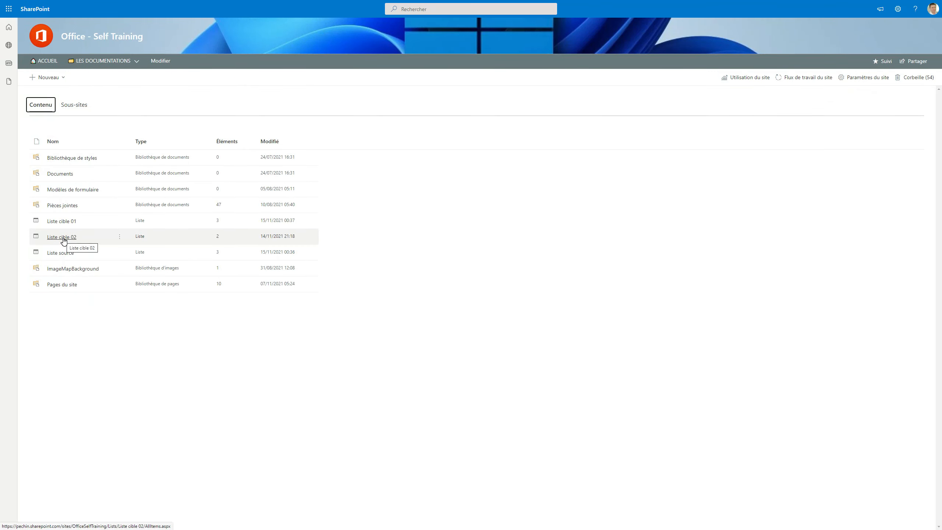
{"action": "left_click", "coordinate": [63, 239]}
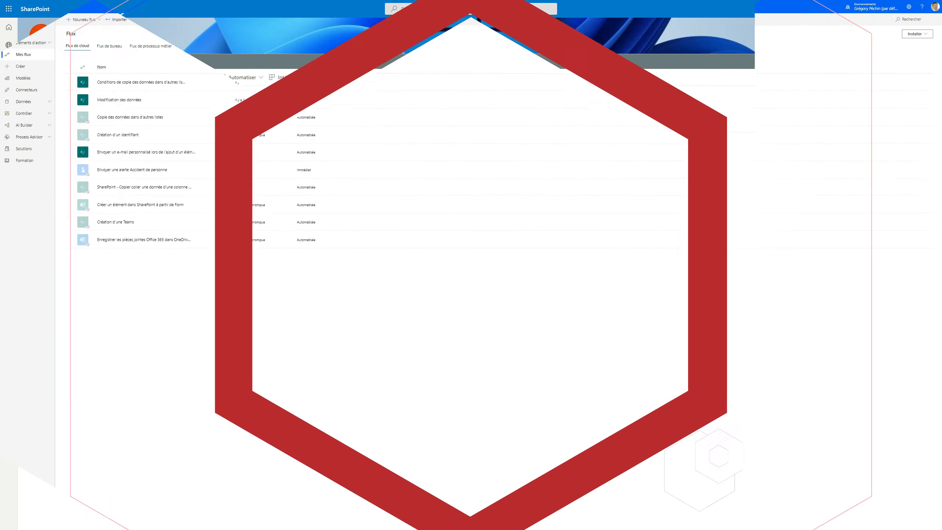
In Power Automate, open the flow's latest run and examine its trigger, loop, both conditions and both Créer un élément actions
{"action": "left_click", "coordinate": [126, 85]}
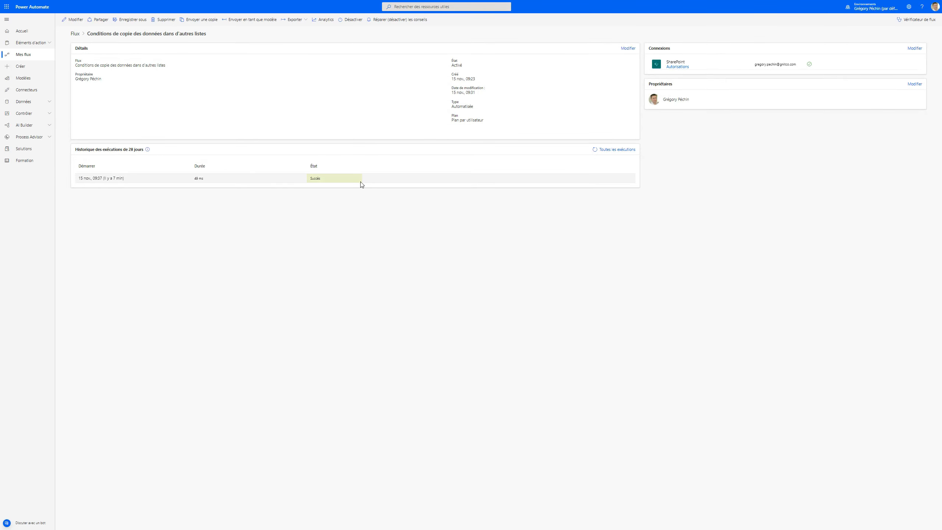
{"action": "left_click", "coordinate": [110, 179]}
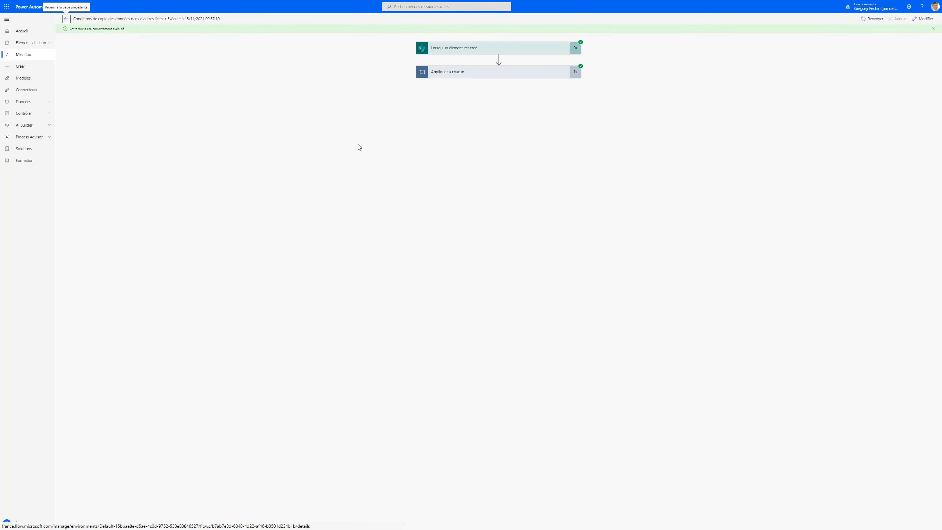
{"action": "left_click", "coordinate": [476, 48]}
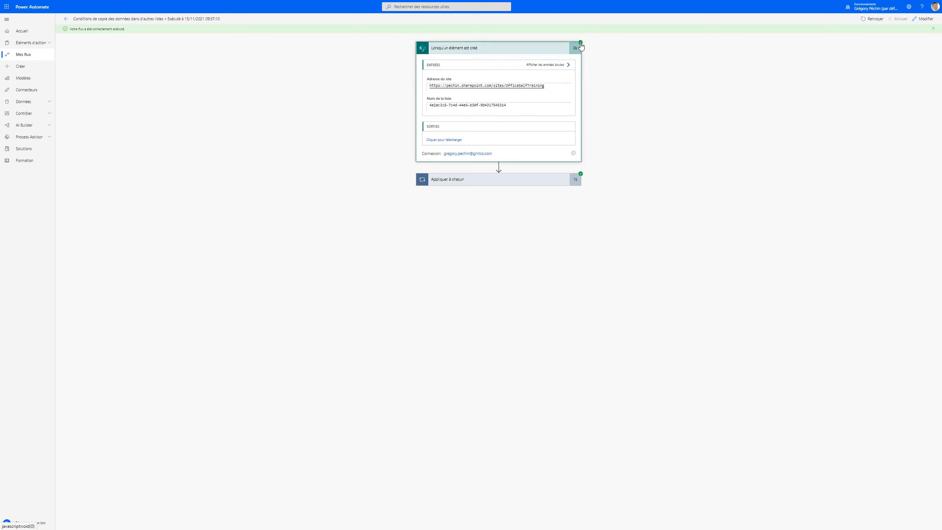
{"action": "left_click", "coordinate": [472, 183]}
{"action": "left_click", "coordinate": [479, 212]}
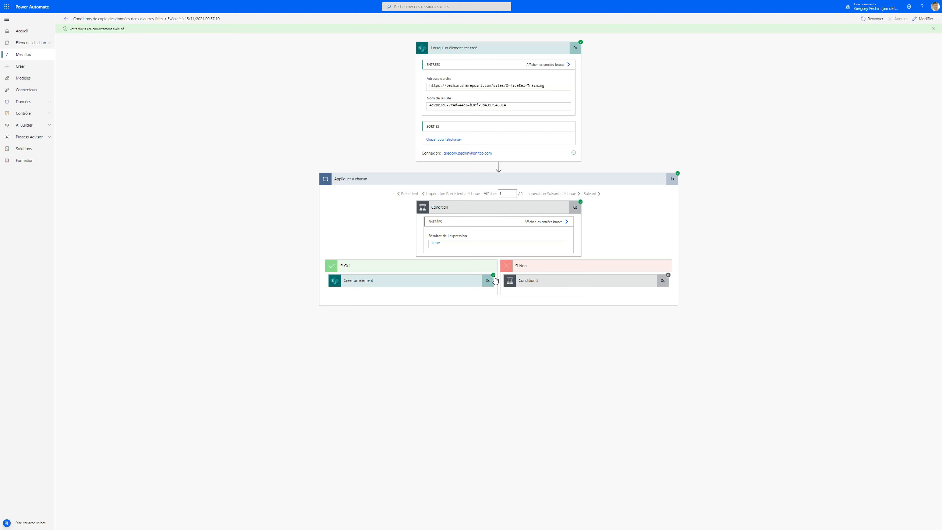
{"action": "left_click", "coordinate": [447, 282]}
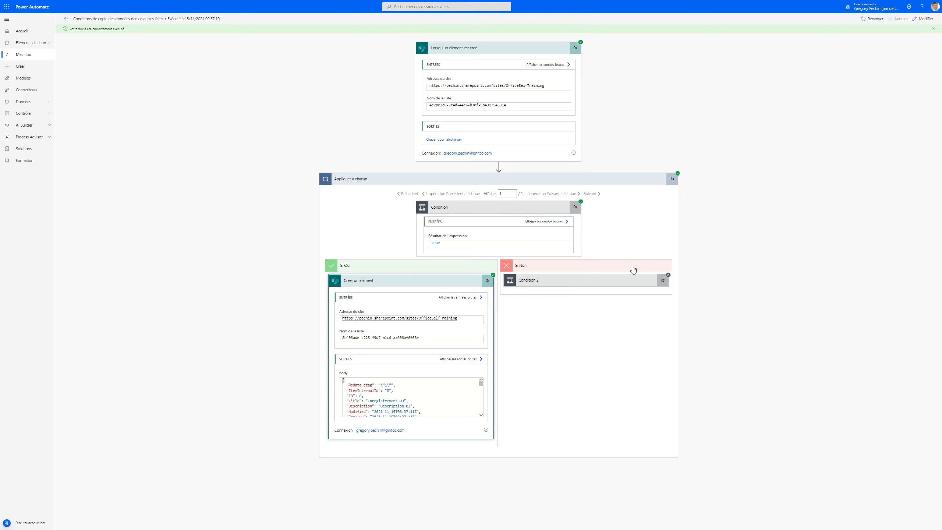
{"action": "left_click", "coordinate": [618, 281]}
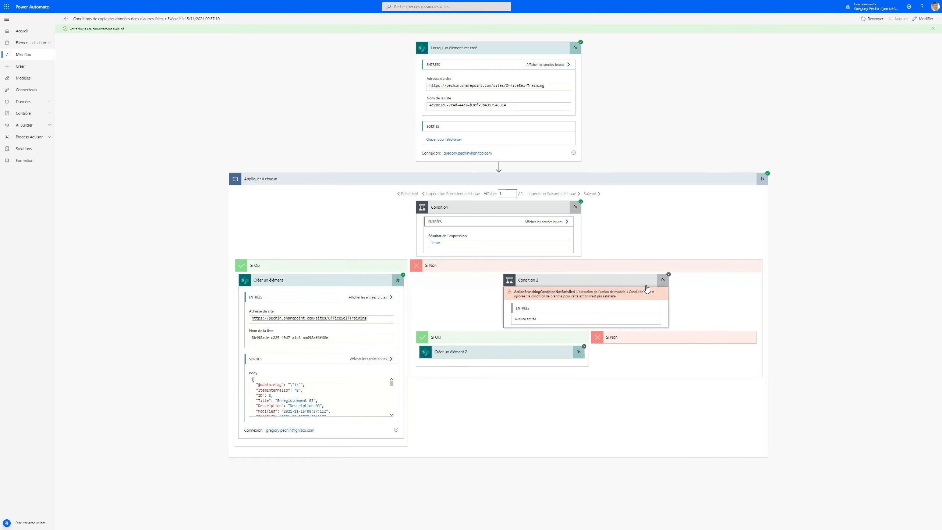
{"action": "left_click", "coordinate": [519, 356]}
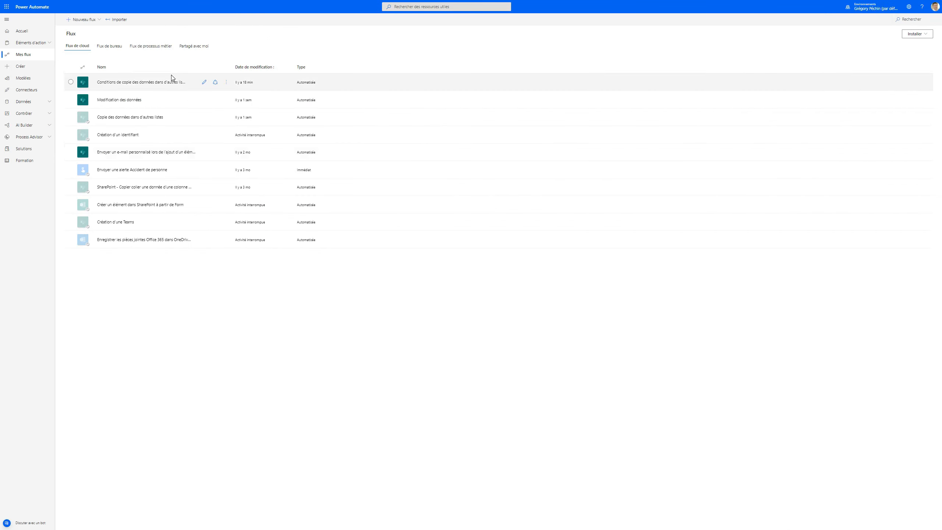
Open the flow for editing and move Créer un élément and Créer un élément 2 out of the conditions to below the Appliquer à chacun loop
{"action": "left_click", "coordinate": [204, 83]}
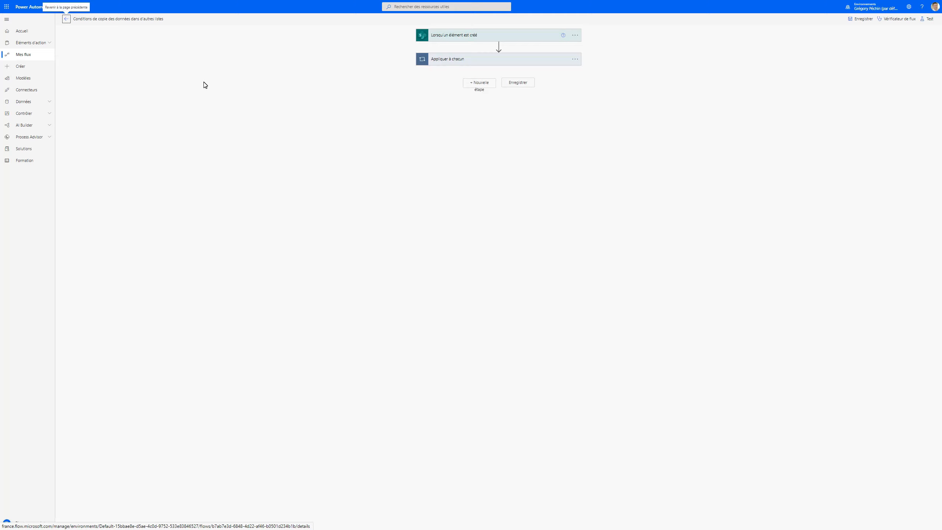
{"action": "left_click", "coordinate": [461, 59]}
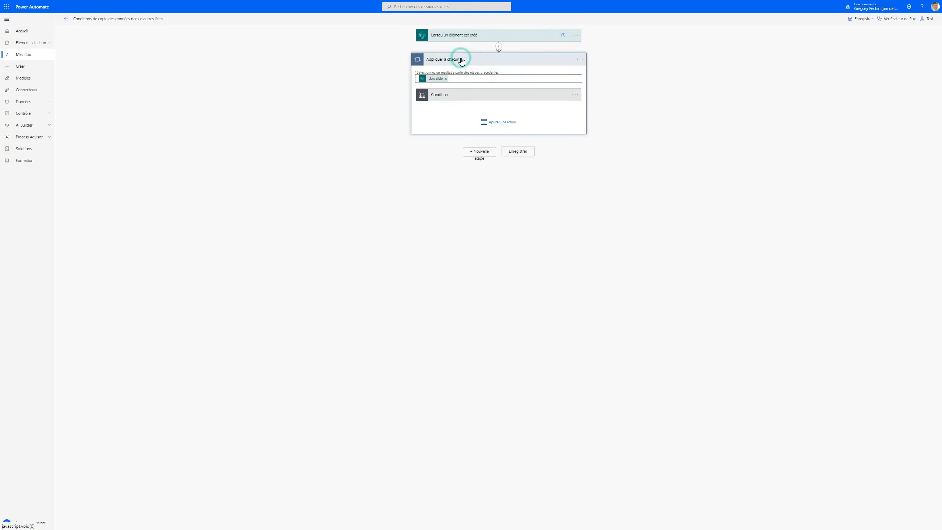
{"action": "left_click", "coordinate": [461, 95]}
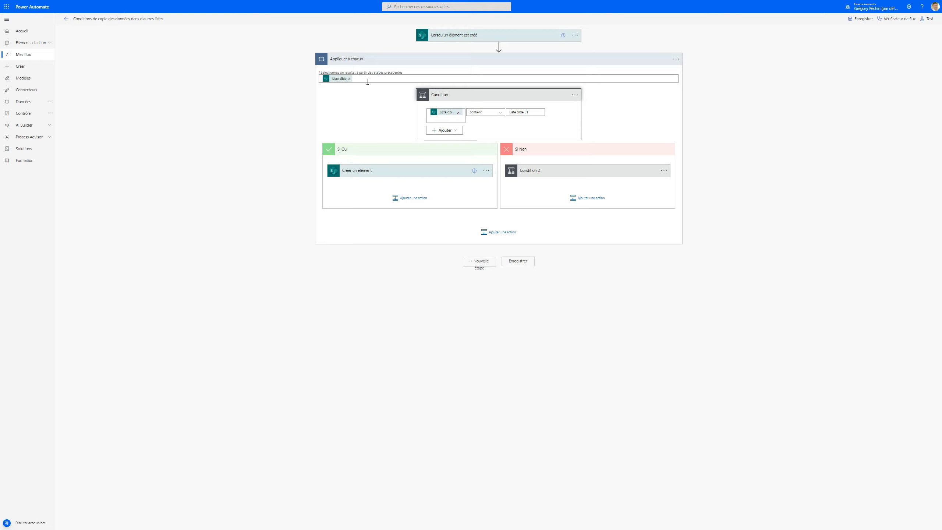
{"action": "left_click_drag", "start_coordinate": [391, 172], "coordinate": [502, 249]}
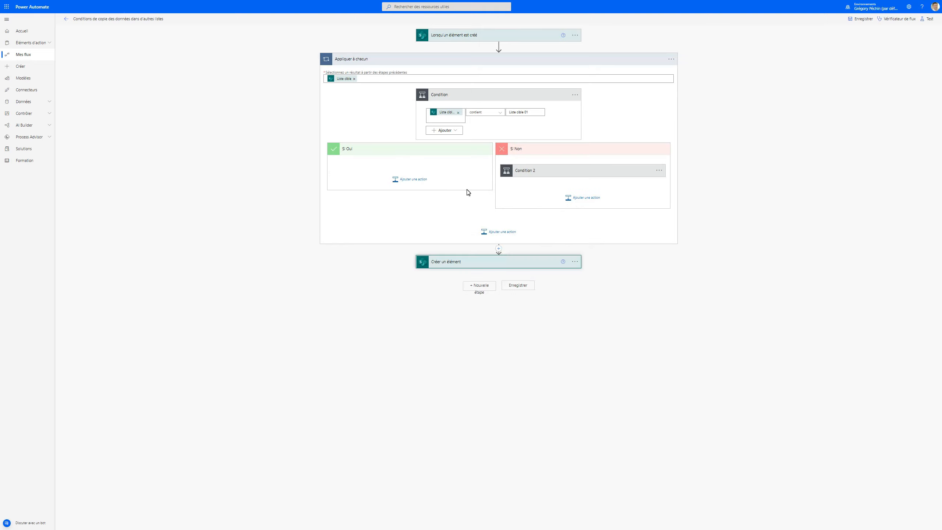
{"action": "left_click", "coordinate": [554, 170]}
{"action": "left_click_drag", "start_coordinate": [496, 249], "coordinate": [518, 387]}
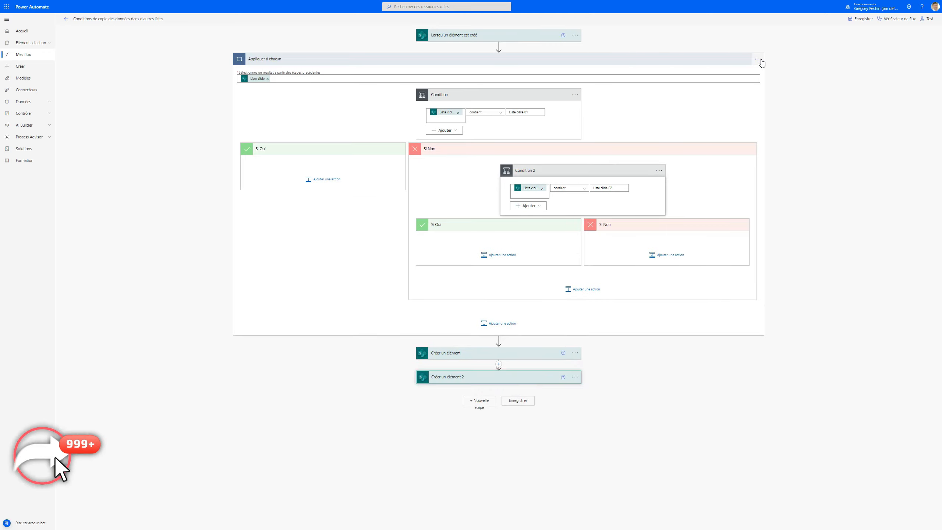
Delete the Appliquer à chacun loop together with its nested conditions
{"action": "left_click", "coordinate": [761, 60]}
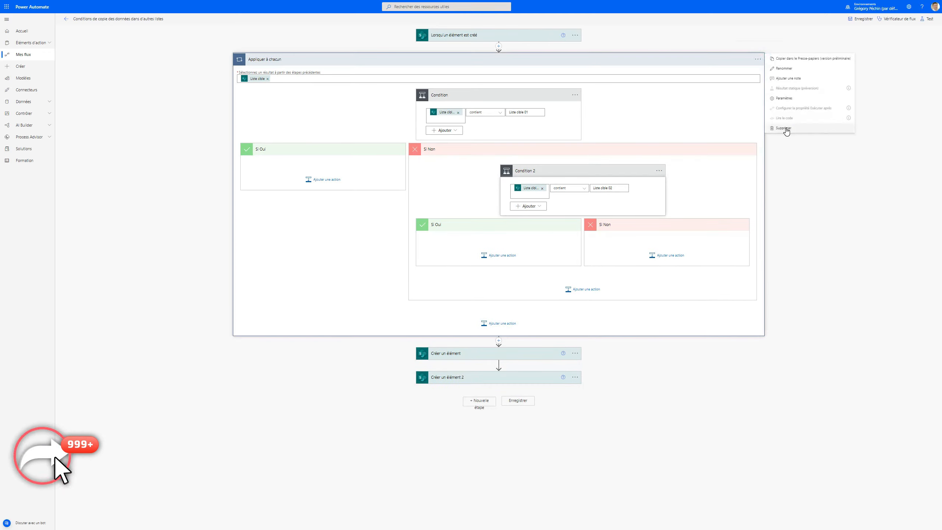
{"action": "left_click", "coordinate": [786, 129]}
{"action": "left_click", "coordinate": [478, 277]}
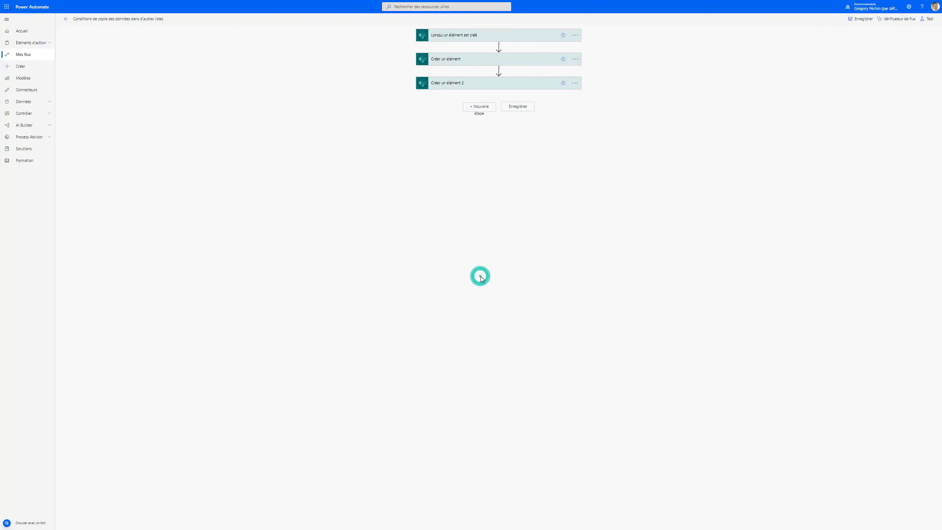
Insert a Commutateur control right after the trigger and set its Actif value to Liste cible Value
{"action": "left_click", "coordinate": [499, 46]}
{"action": "left_click", "coordinate": [494, 55]}
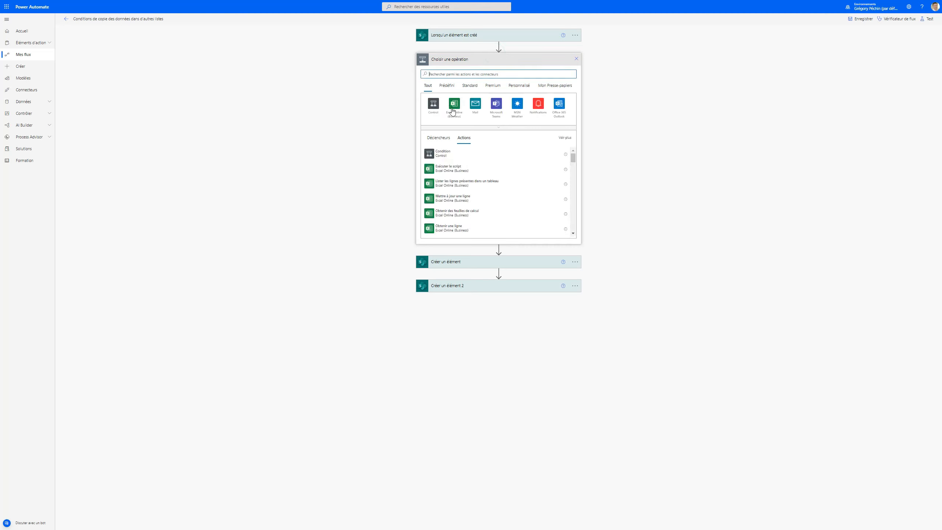
{"action": "left_click", "coordinate": [434, 104]}
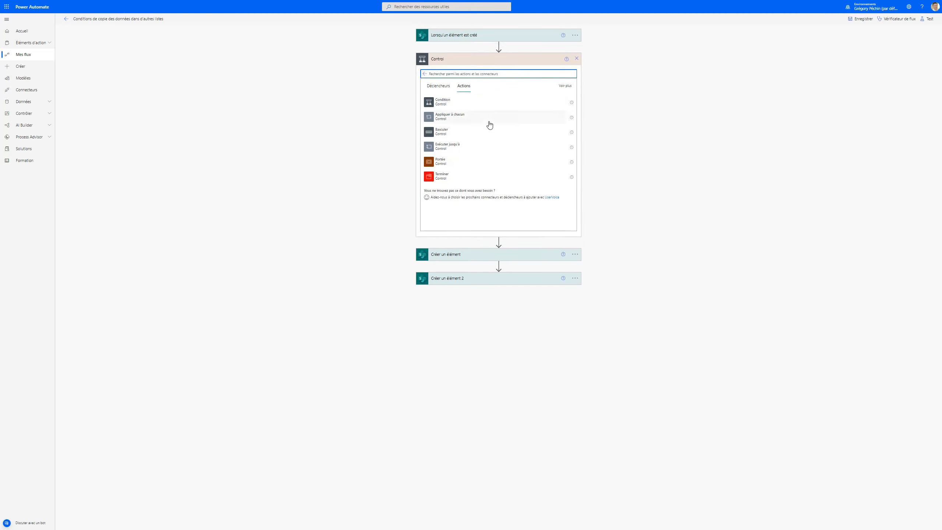
{"action": "left_click", "coordinate": [447, 133]}
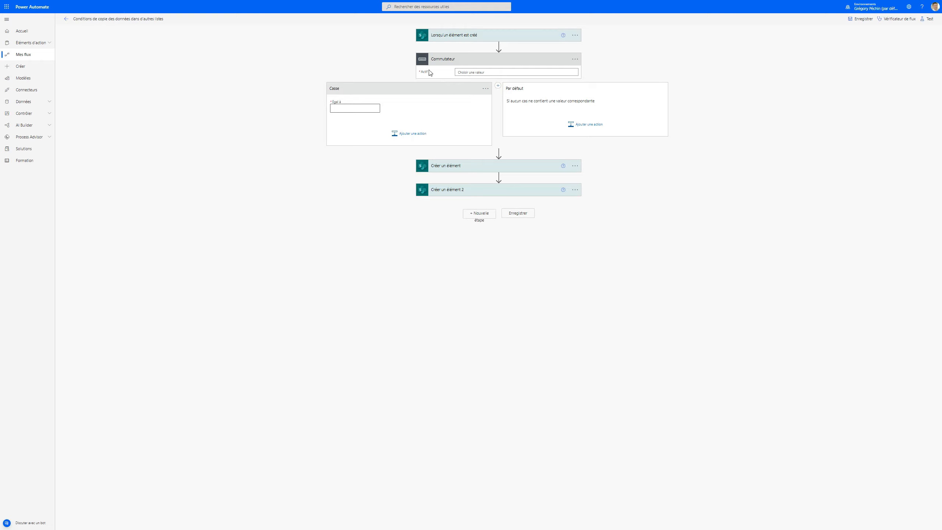
{"action": "left_click", "coordinate": [470, 73]}
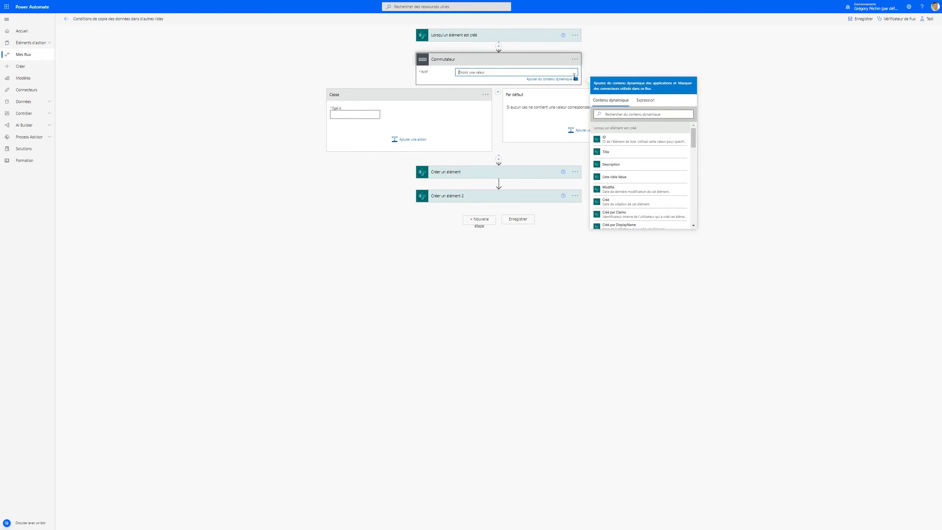
{"action": "left_click", "coordinate": [625, 178]}
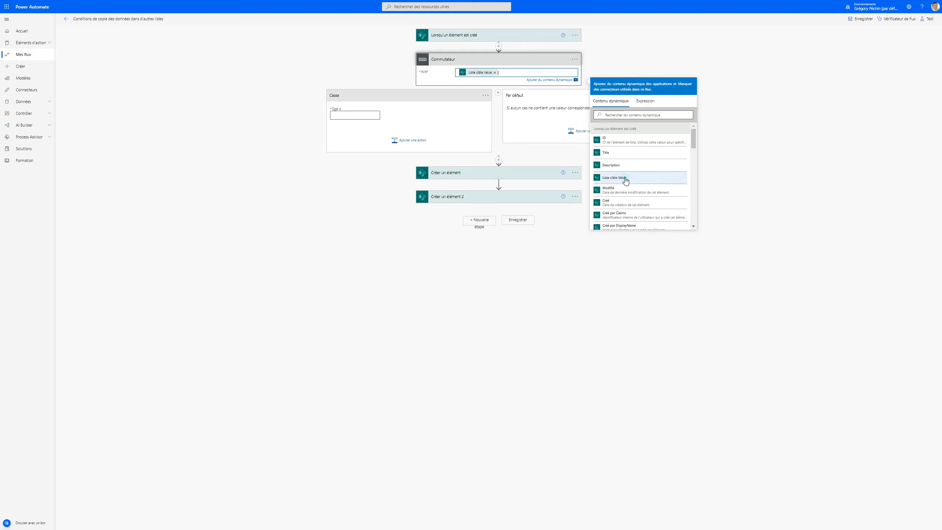
Rename the Commutateur's first case to "Cas" and set its Égal à value to "Liste cible 01"
{"action": "left_click", "coordinate": [475, 96]}
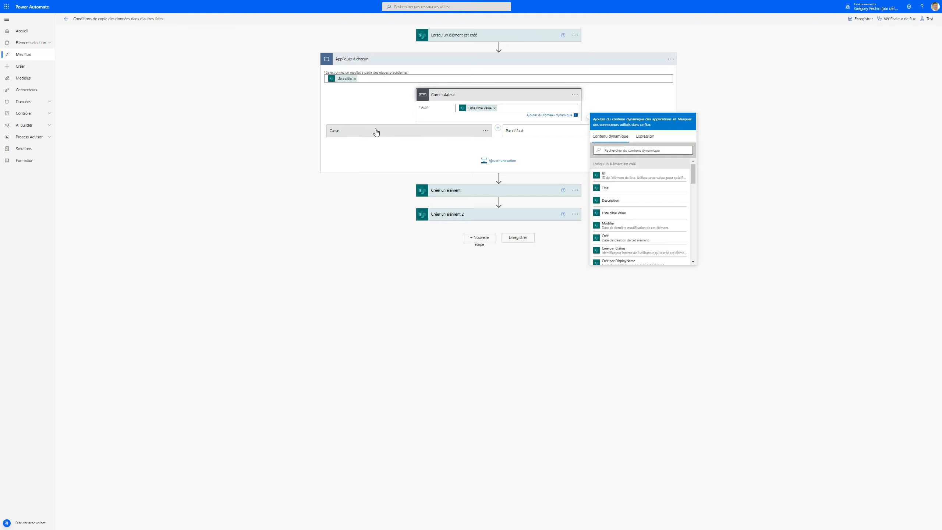
{"action": "left_click", "coordinate": [484, 130]}
{"action": "left_click", "coordinate": [513, 123]}
{"action": "left_click", "coordinate": [345, 125]}
{"action": "left_click", "coordinate": [363, 107]}
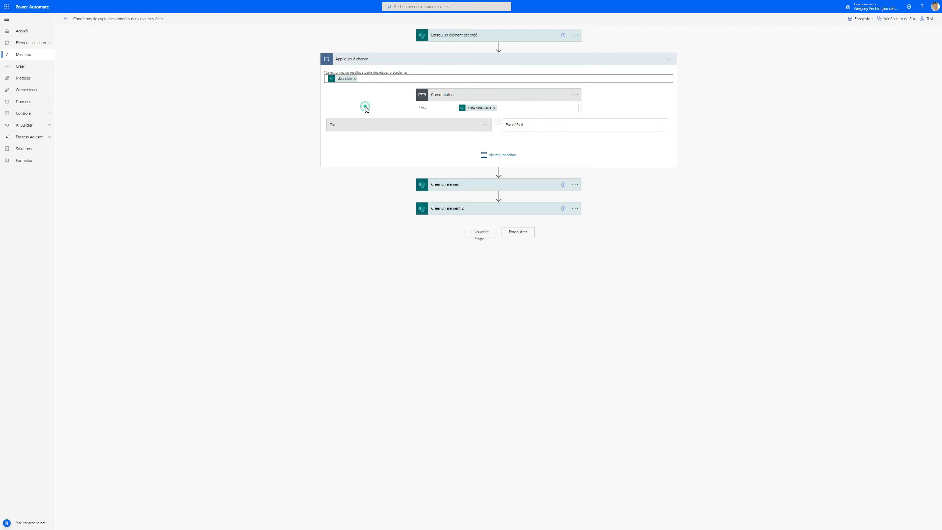
{"action": "left_click", "coordinate": [346, 127]}
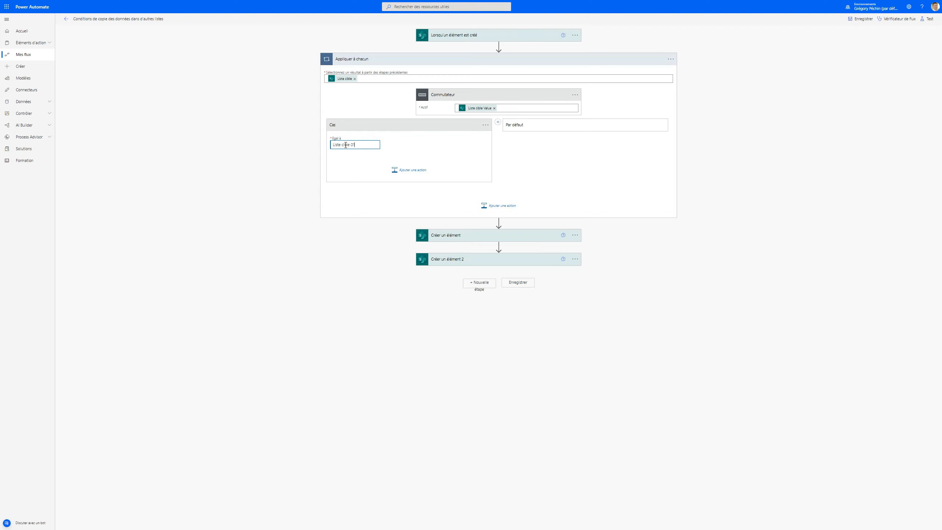
Move the Créer un élément action into the Liste cible 01 case
{"action": "left_click_drag", "start_coordinate": [455, 234], "coordinate": [402, 168]}
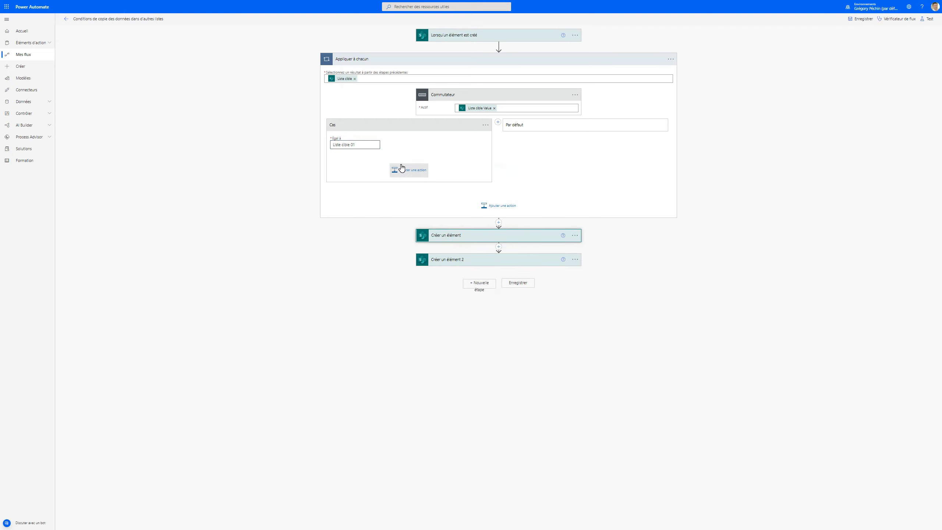
{"action": "left_click_drag", "start_coordinate": [462, 235], "coordinate": [404, 171]}
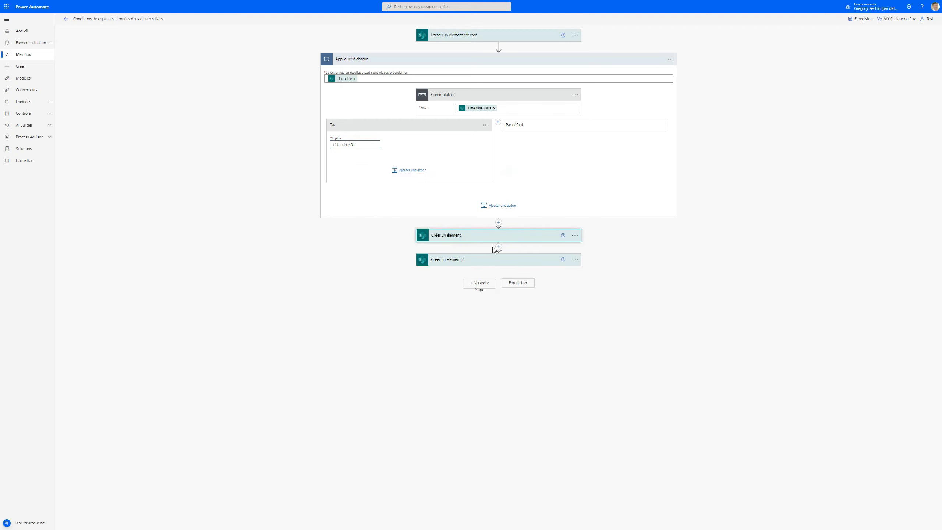
{"action": "left_click_drag", "start_coordinate": [479, 234], "coordinate": [405, 158]}
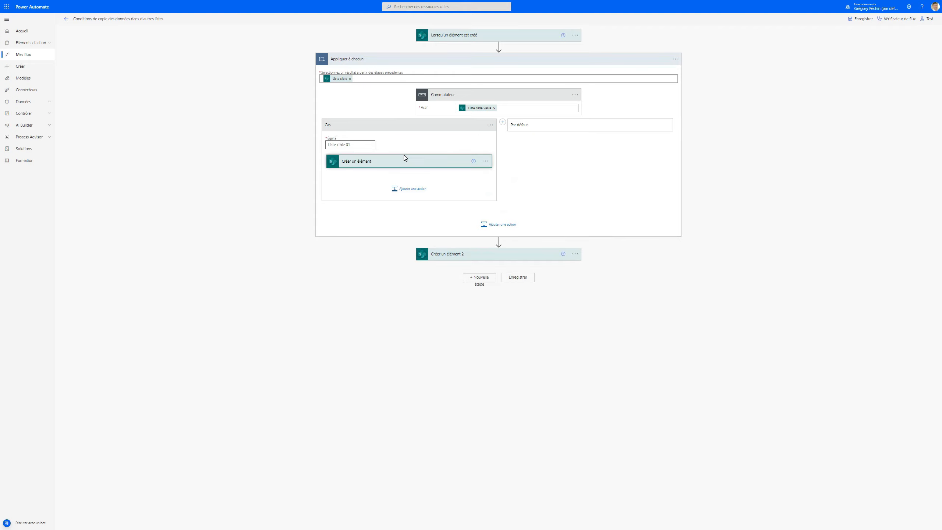
Add a second case equal to "Liste cible 02" and move the Créer un élément 2 action into it
{"action": "left_click", "coordinate": [502, 122]}
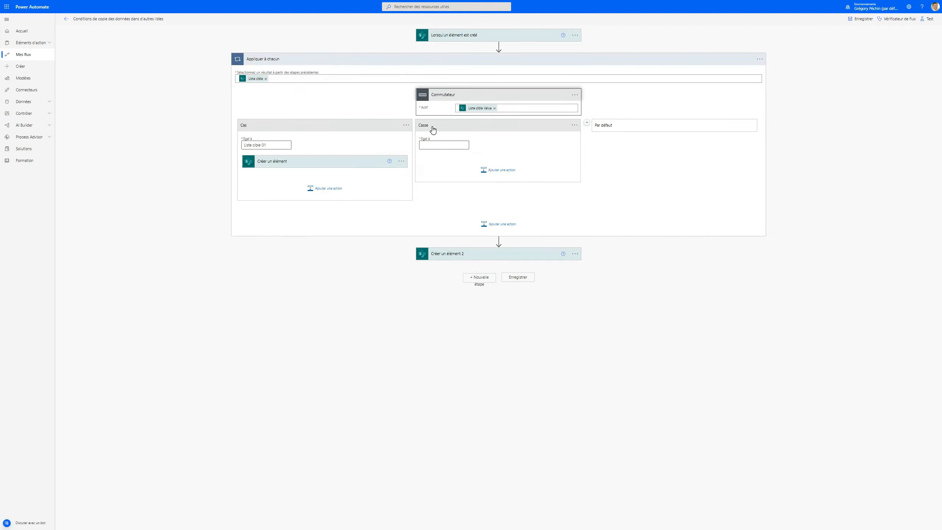
{"action": "left_click", "coordinate": [443, 145]}
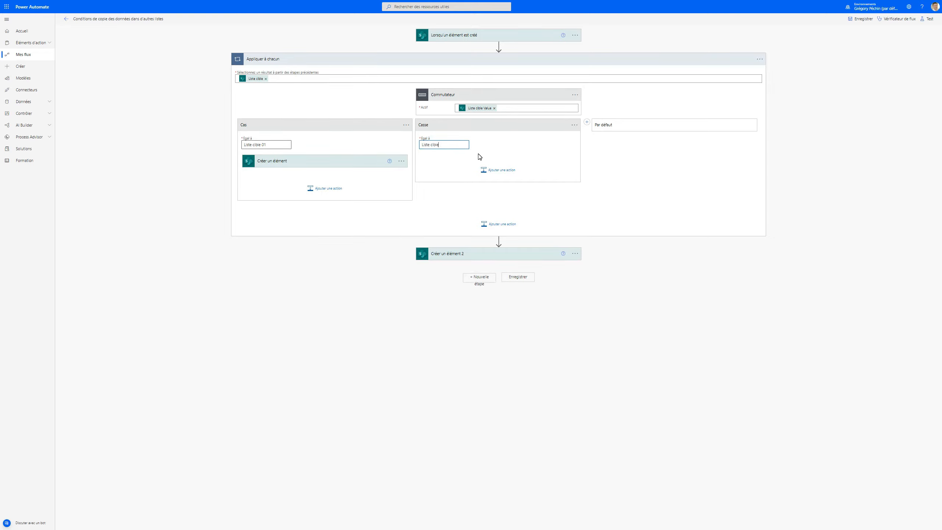
{"action": "left_click_drag", "start_coordinate": [479, 246], "coordinate": [497, 161]}
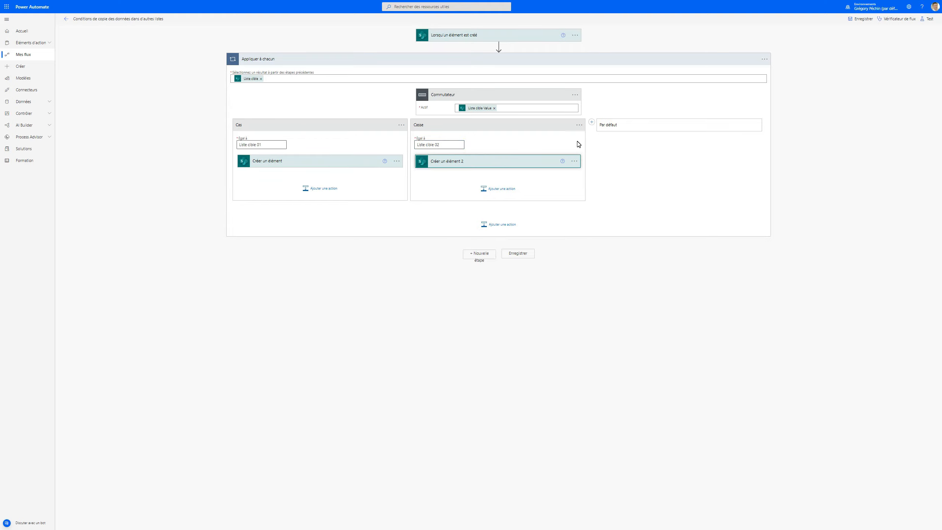
Save the flow and open Liste source from the site contents in SharePoint
{"action": "left_click", "coordinate": [519, 254]}
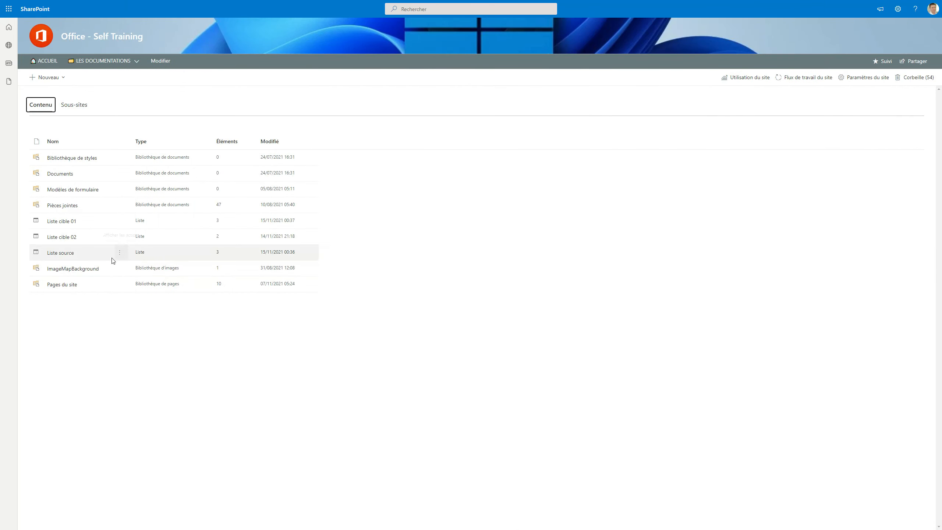
{"action": "left_click", "coordinate": [67, 254]}
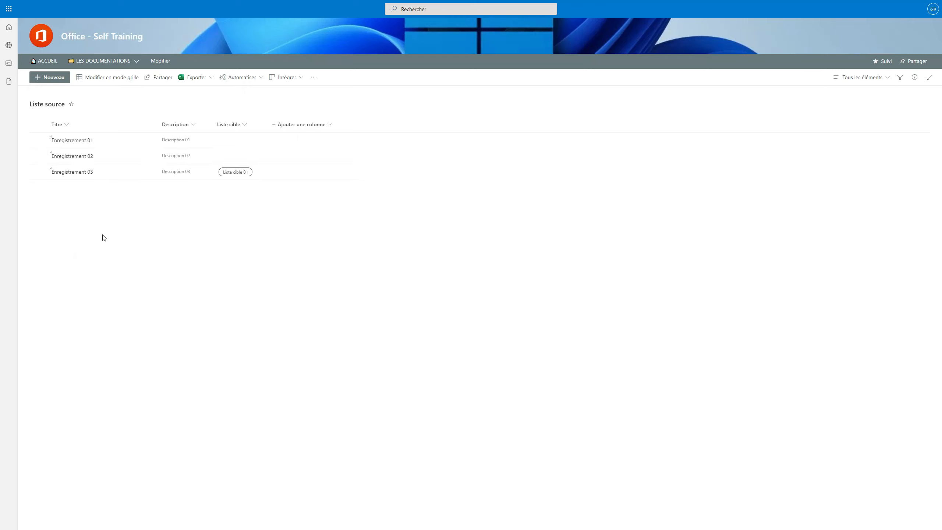
Add an item titled "Enregistrement 04" with description "Description 04" and target Liste cible 02 to Liste source
{"action": "left_click", "coordinate": [56, 78]}
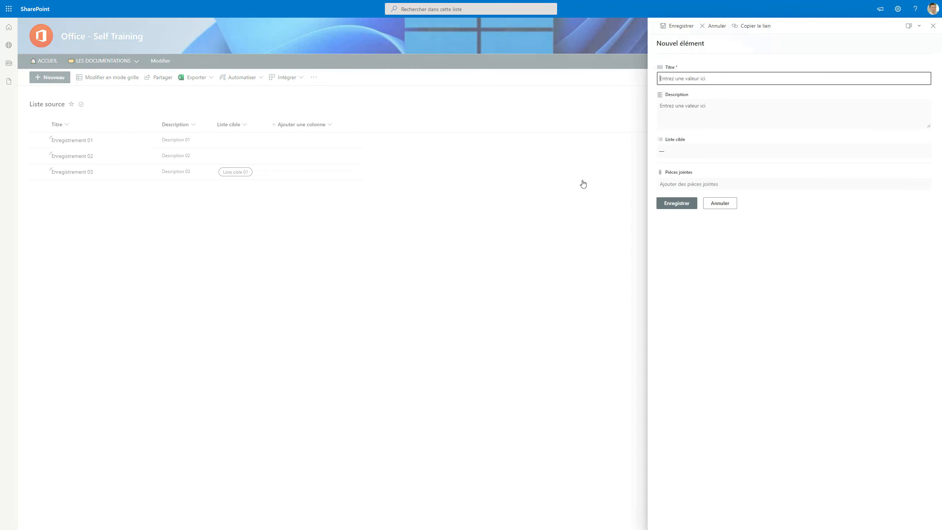
{"action": "type", "text": "Enregistrement"}
{"action": "type", "text": "04"}
{"action": "left_click", "coordinate": [690, 106]}
{"action": "type", "text": "De"}
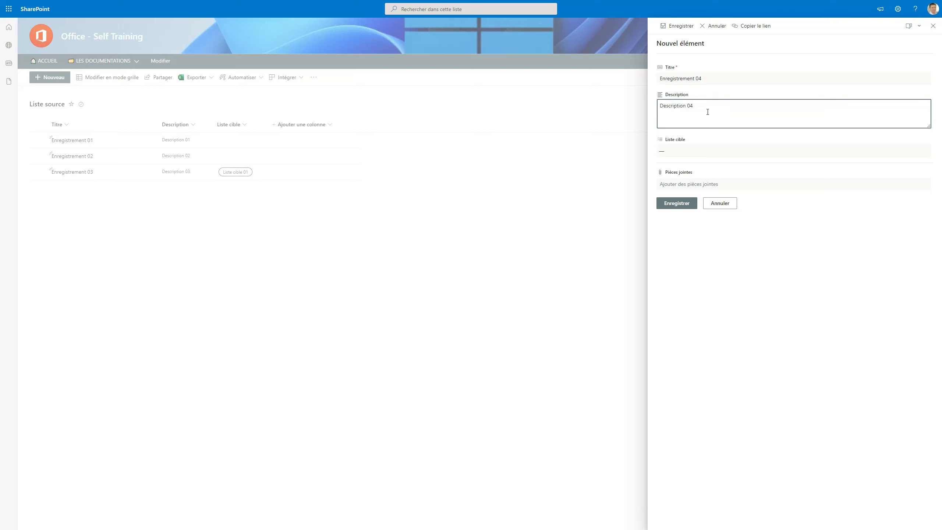
{"action": "left_click", "coordinate": [666, 152]}
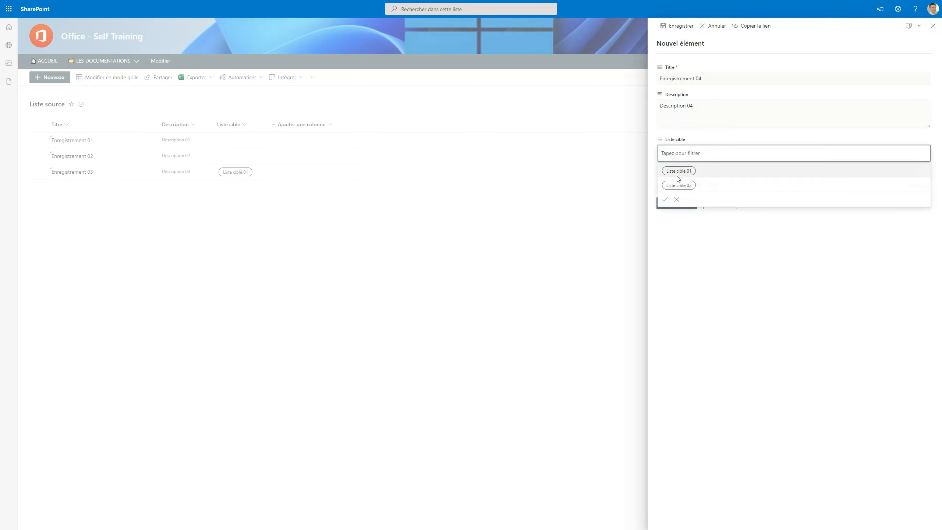
{"action": "left_click", "coordinate": [685, 185]}
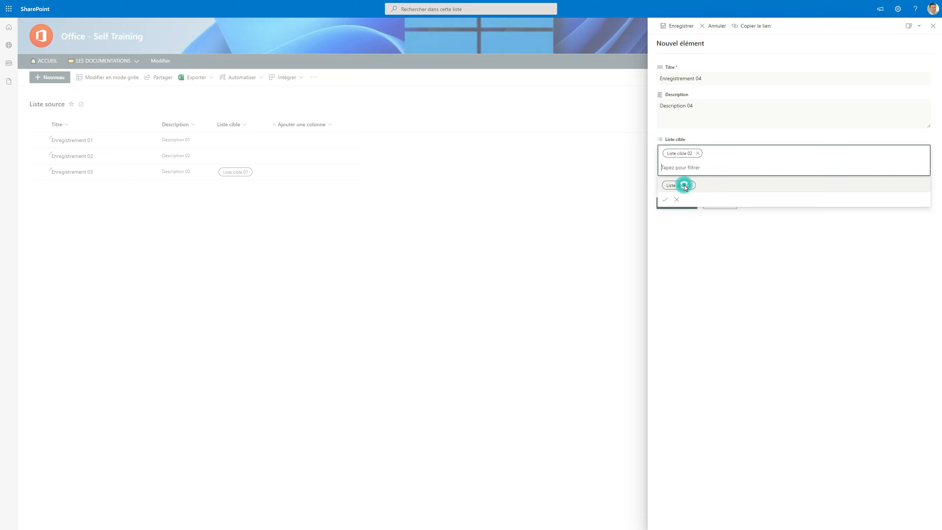
{"action": "left_click", "coordinate": [666, 201]}
{"action": "left_click", "coordinate": [667, 203]}
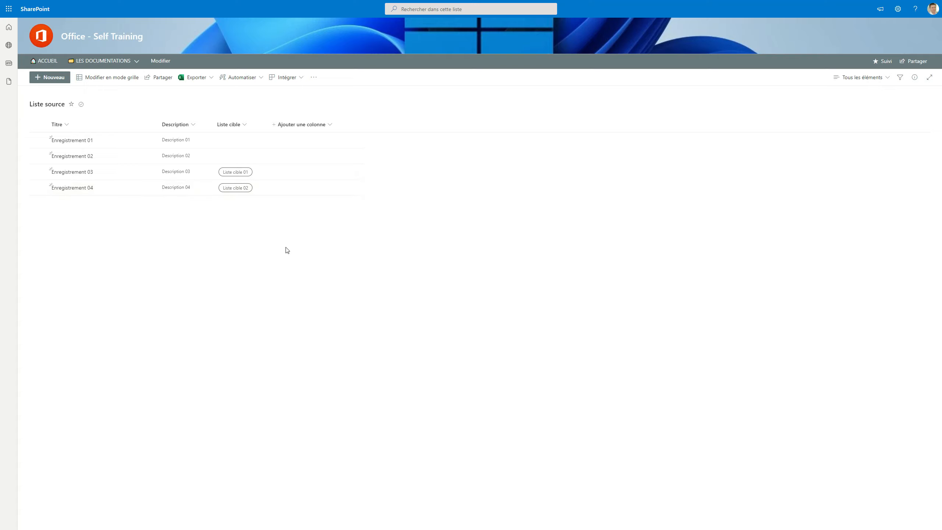
Check Liste cible 01 and Liste cible 02 from the site contents for Enregistrement 04
{"action": "left_click", "coordinate": [898, 8]}
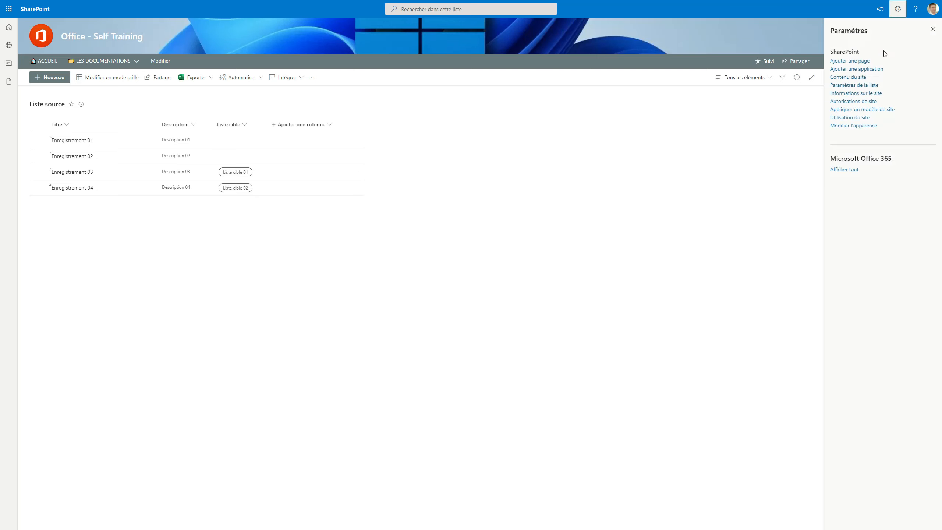
{"action": "left_click", "coordinate": [850, 77]}
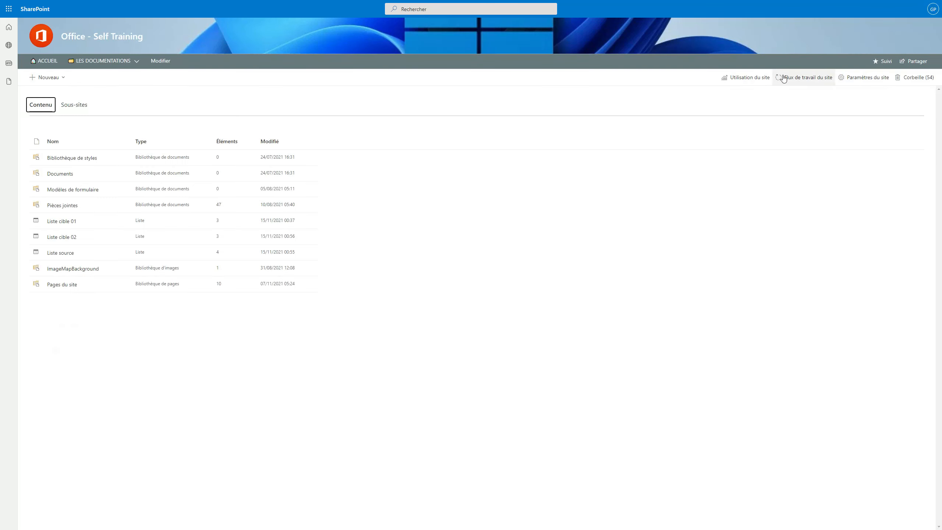
{"action": "left_click", "coordinate": [56, 221]}
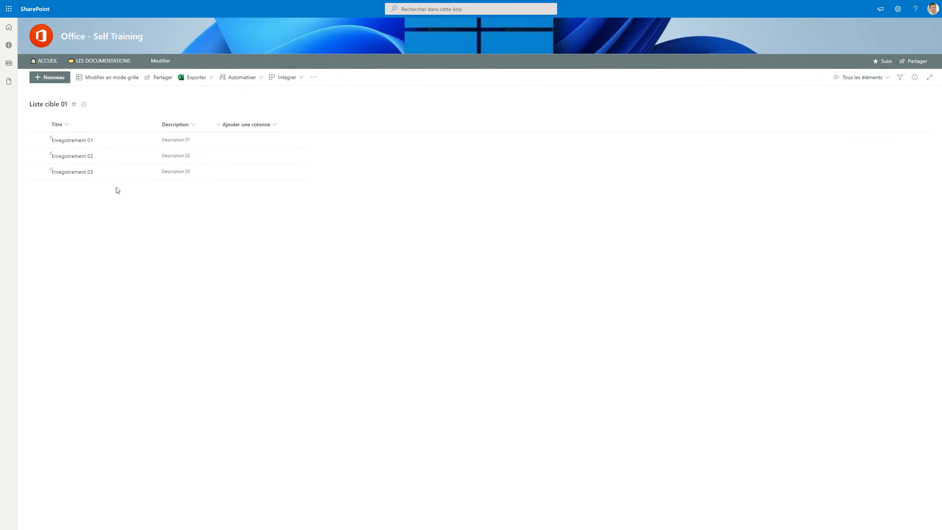
{"action": "left_click", "coordinate": [898, 9]}
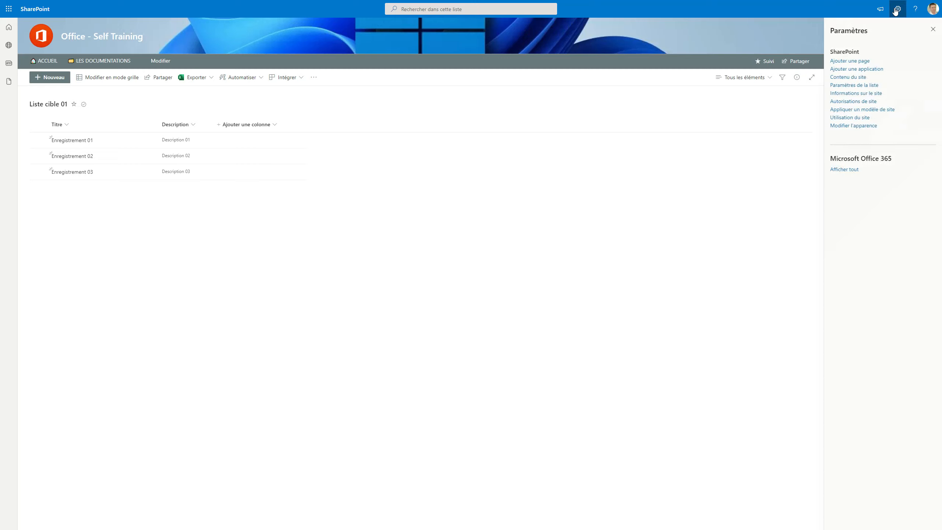
{"action": "left_click", "coordinate": [854, 78]}
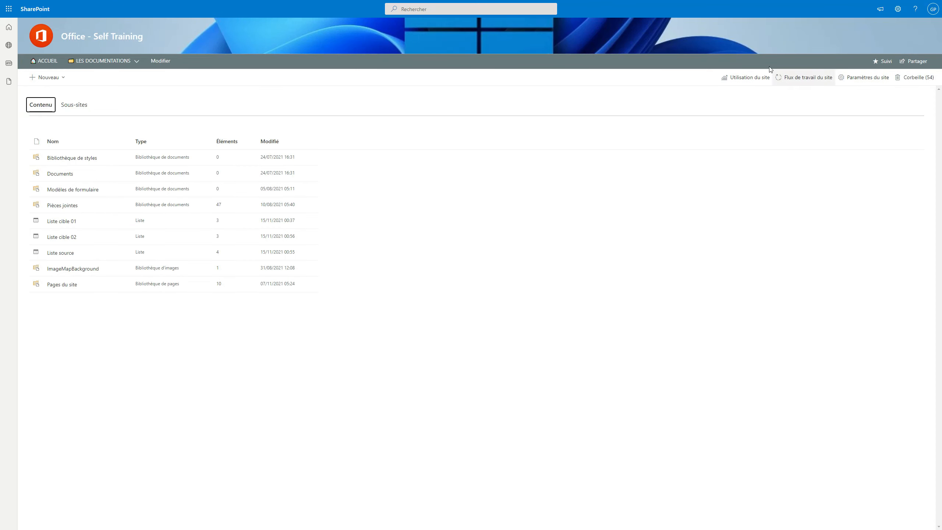
{"action": "left_click", "coordinate": [71, 236]}
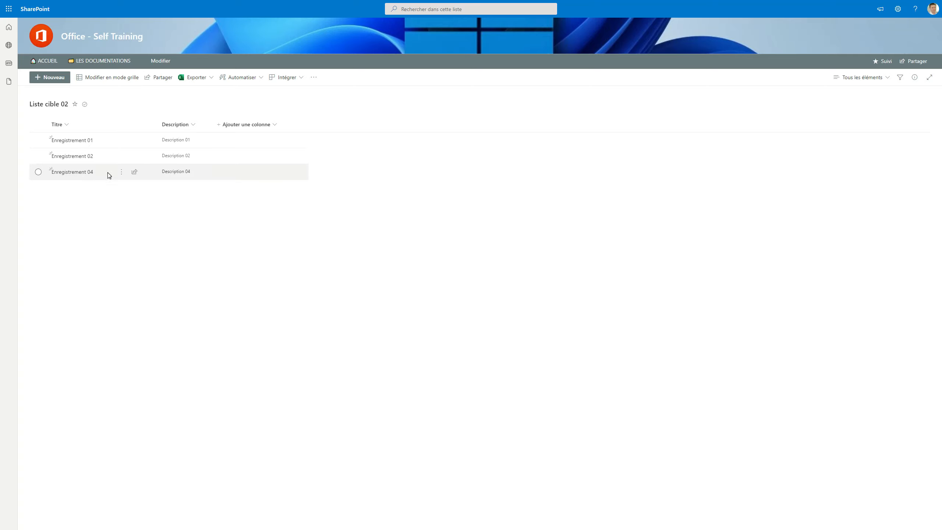
Return to Liste source and start a new item titled "Enregistrement 05" with description "Description 05"
{"action": "left_click", "coordinate": [898, 8]}
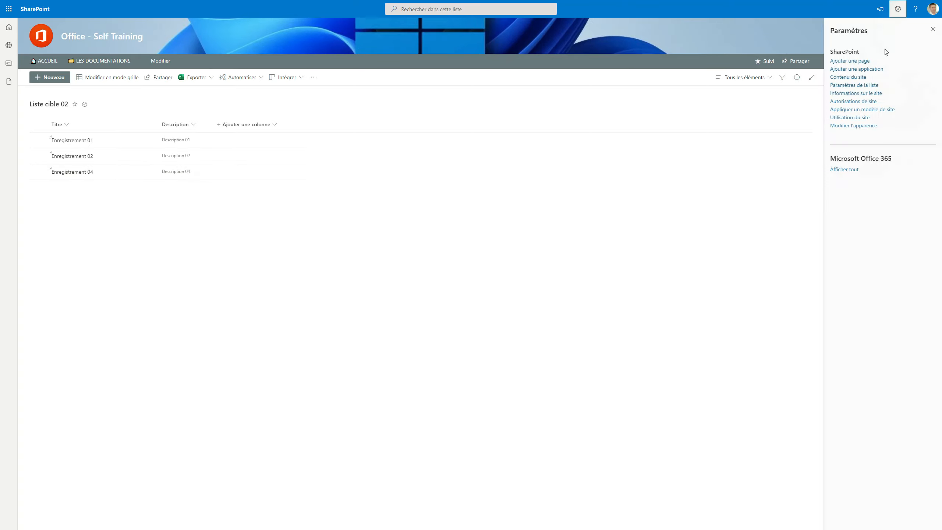
{"action": "left_click", "coordinate": [856, 78]}
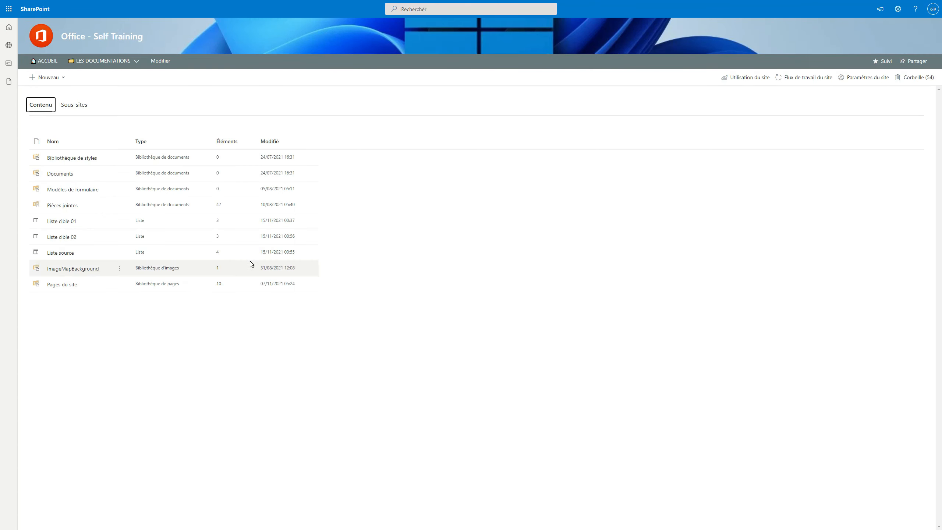
{"action": "left_click", "coordinate": [52, 253]}
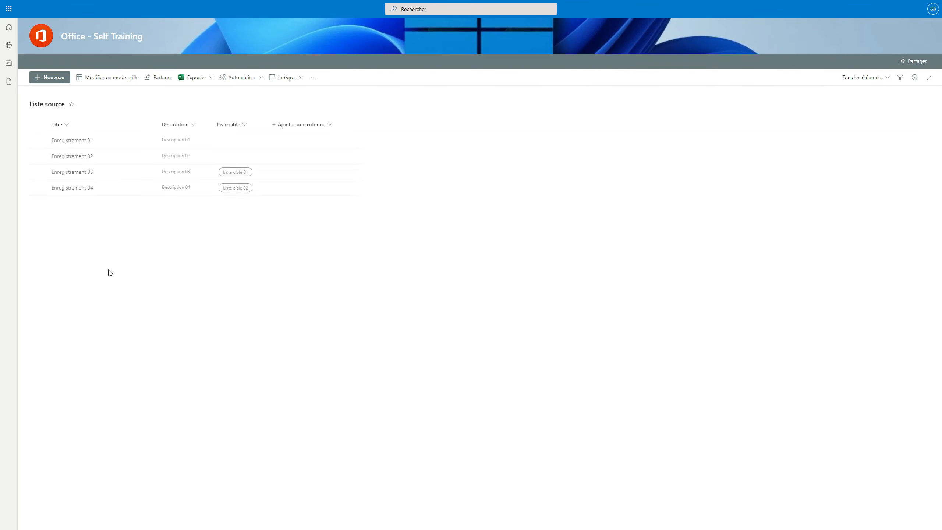
{"action": "left_click", "coordinate": [49, 78]}
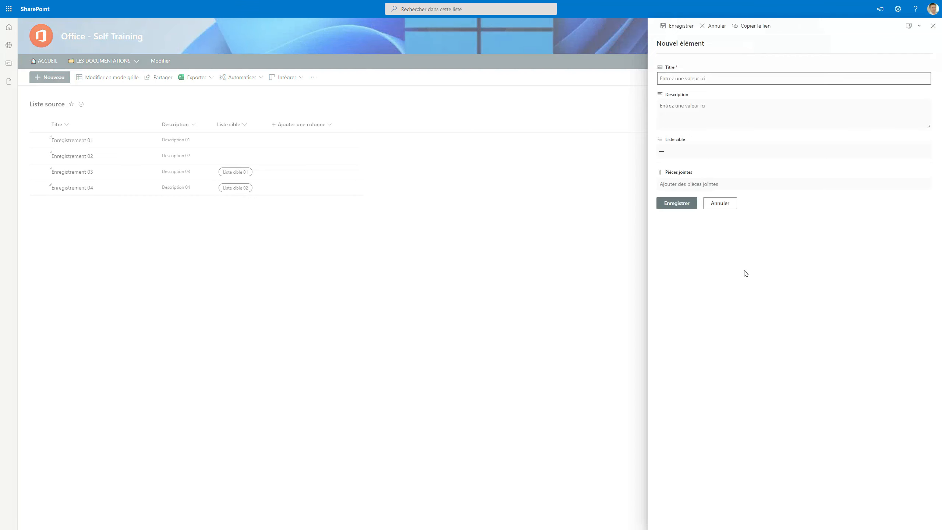
{"action": "left_click", "coordinate": [689, 79]}
{"action": "type", "text": "Enregistreen"}
{"action": "type", "text": "ment"}
{"action": "left_click", "coordinate": [673, 107]}
{"action": "type", "text": "Des"}
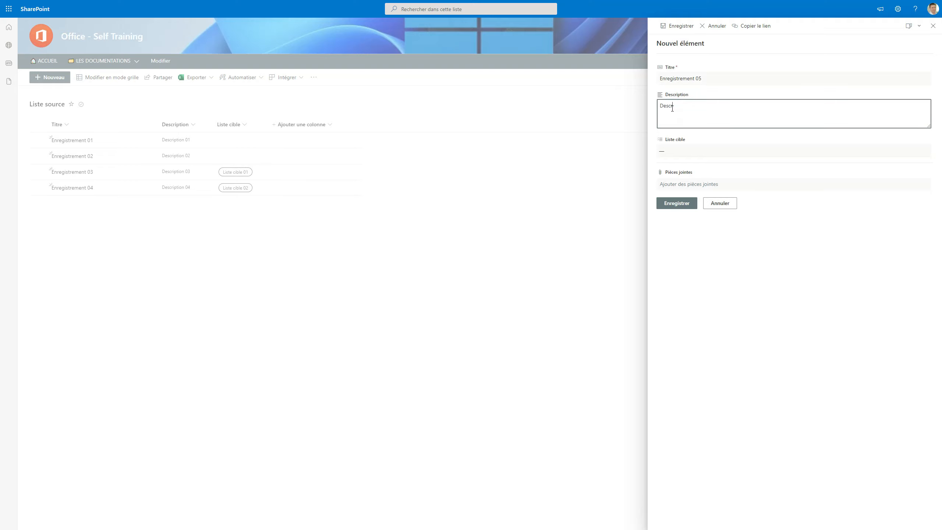
{"action": "type", "text": "cription 05"}
Assign both Liste cible 01 and Liste cible 02 to the new item and save it
{"action": "left_click", "coordinate": [695, 151]}
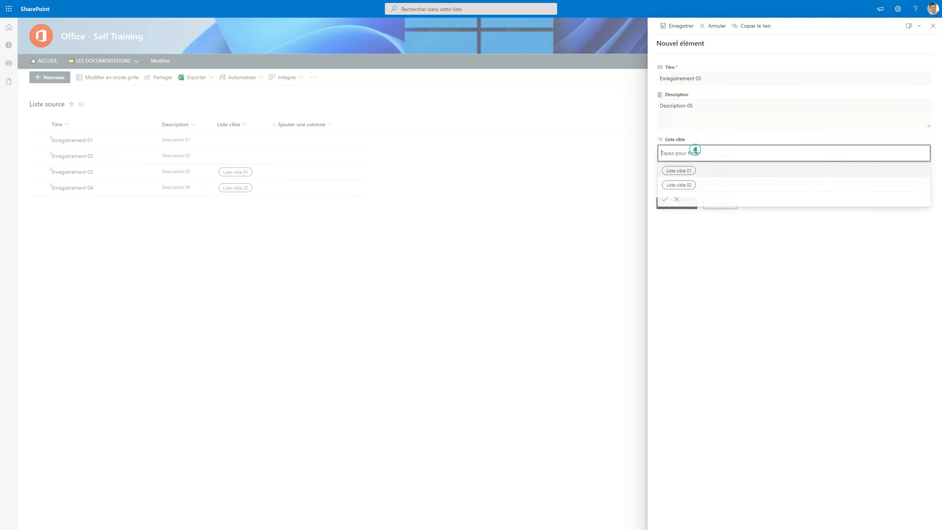
{"action": "left_click", "coordinate": [692, 169]}
{"action": "left_click", "coordinate": [686, 185]}
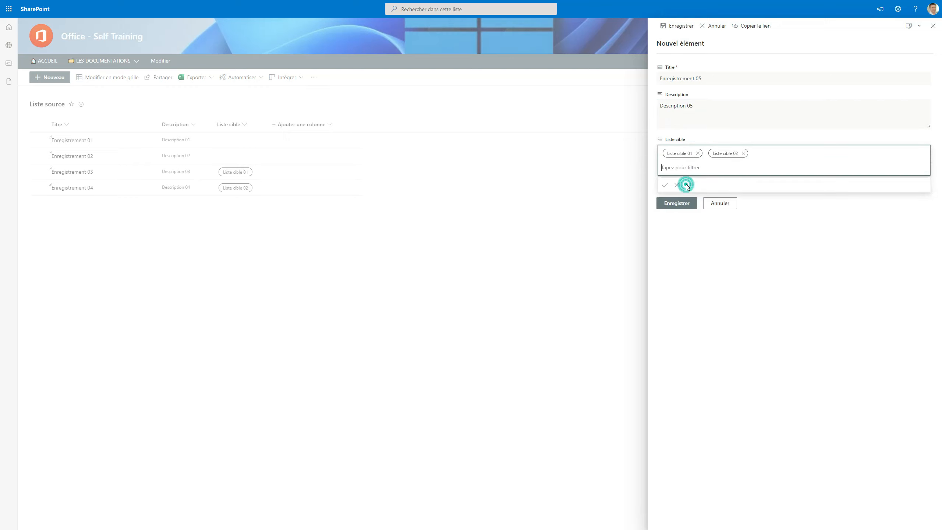
{"action": "left_click", "coordinate": [664, 184]}
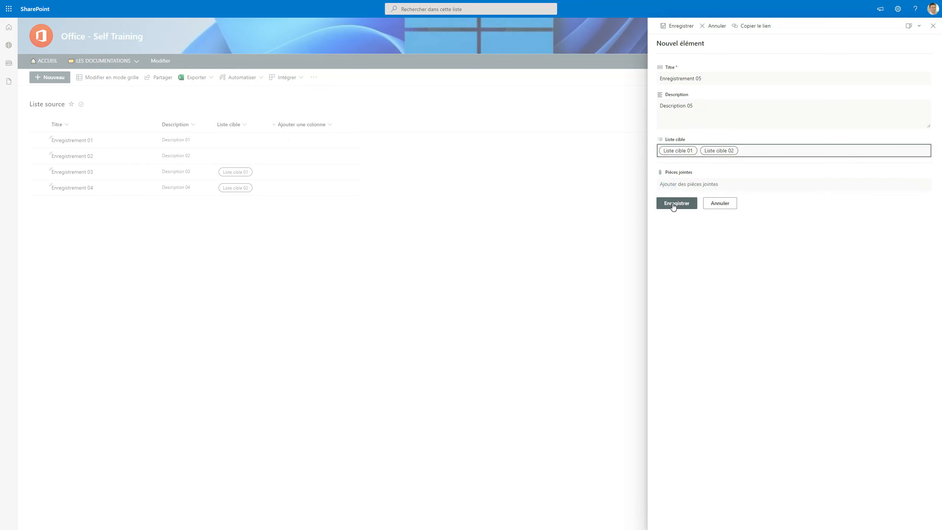
{"action": "left_click", "coordinate": [673, 205]}
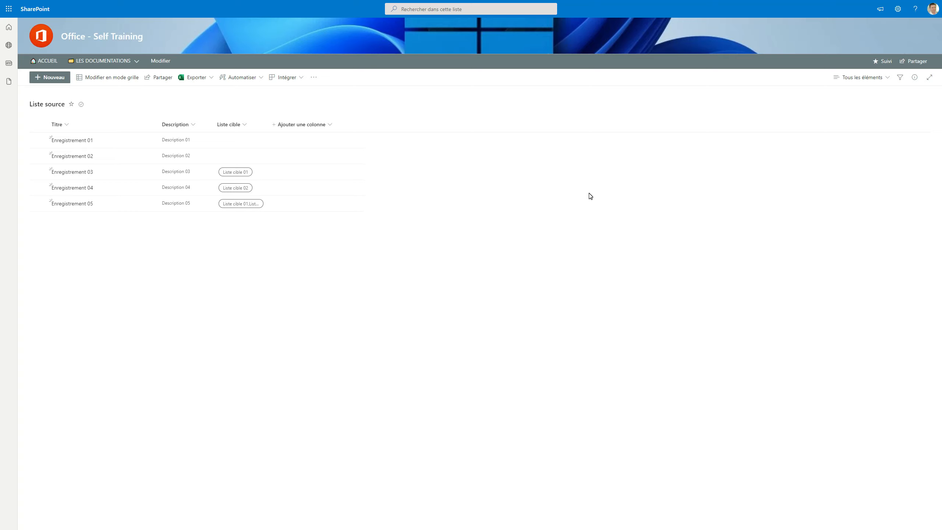
Check both target lists from the site contents for Enregistrement 05
{"action": "left_click", "coordinate": [898, 10]}
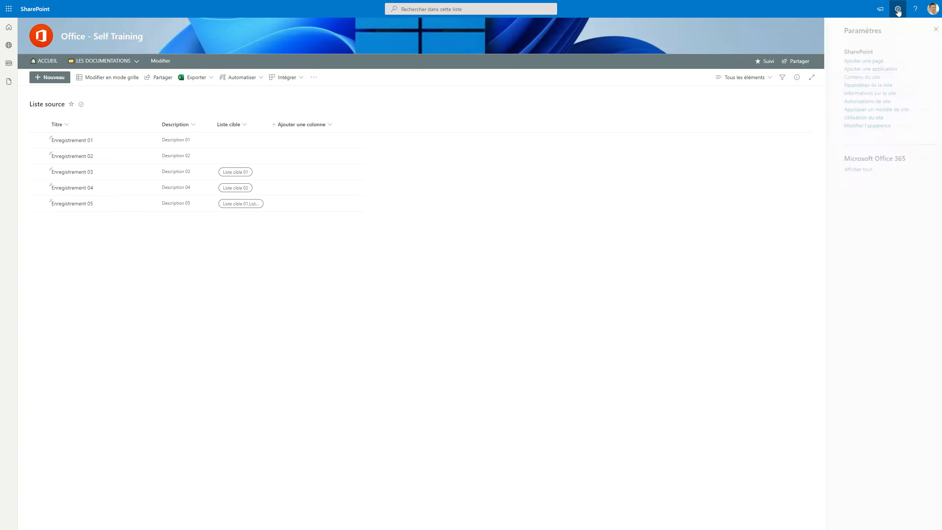
{"action": "left_click", "coordinate": [854, 78]}
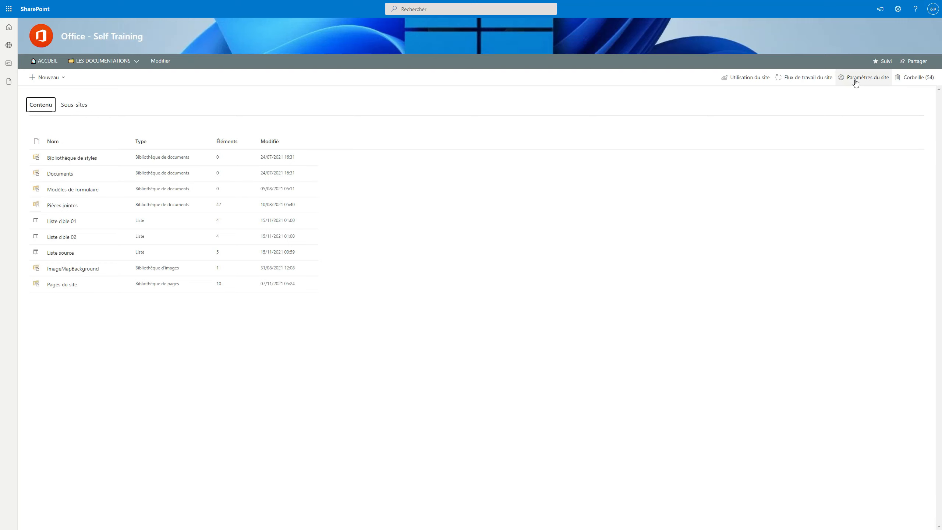
{"action": "left_click", "coordinate": [65, 222]}
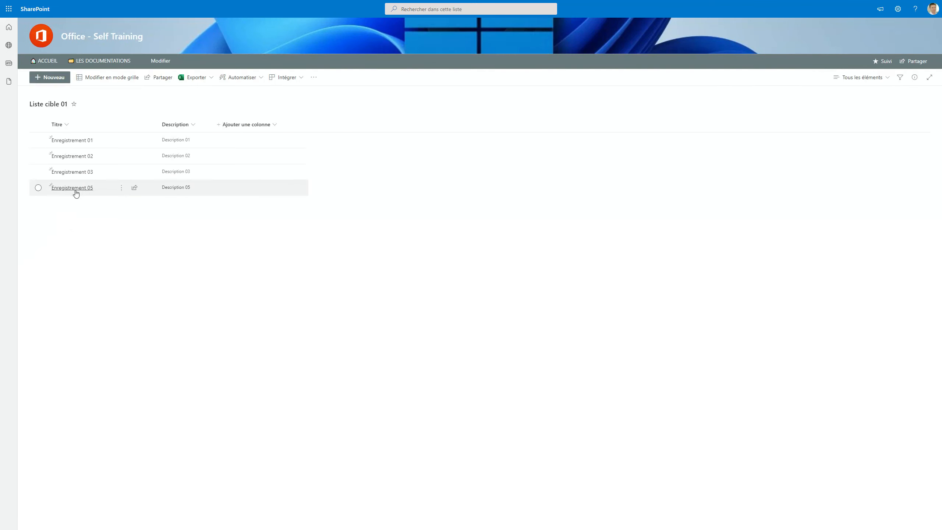
{"action": "left_click", "coordinate": [898, 10]}
{"action": "left_click", "coordinate": [849, 77]}
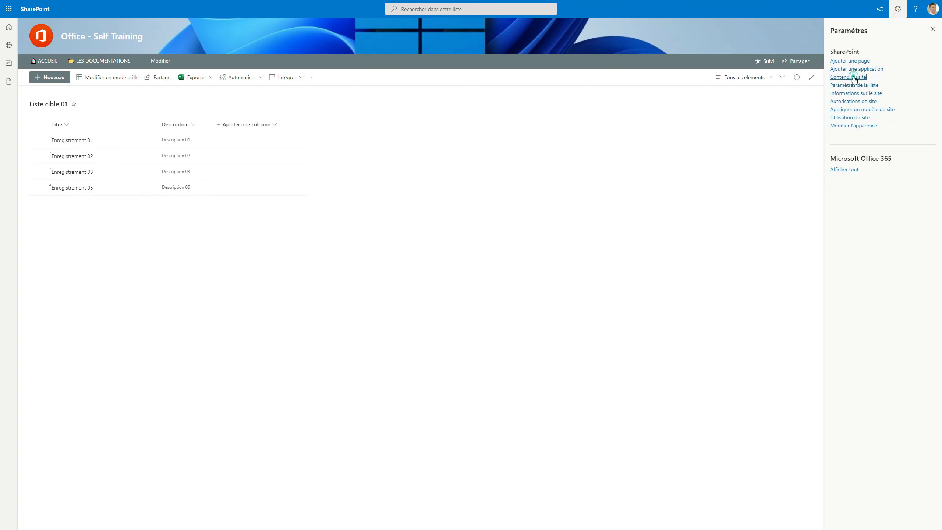
{"action": "left_click", "coordinate": [58, 237]}
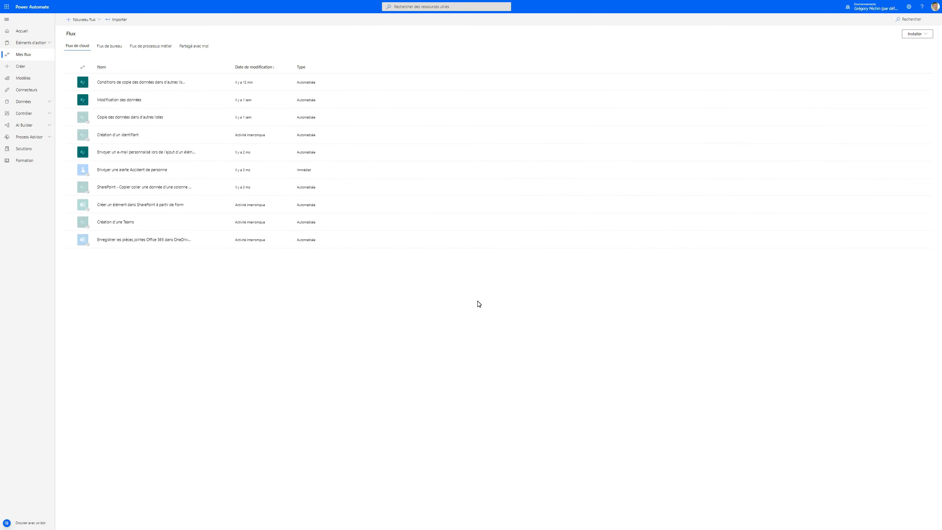
In Power Automate, open the latest run of "Conditions de copie des données dans d'autres listes" and expand its trigger details
{"action": "left_click", "coordinate": [124, 82]}
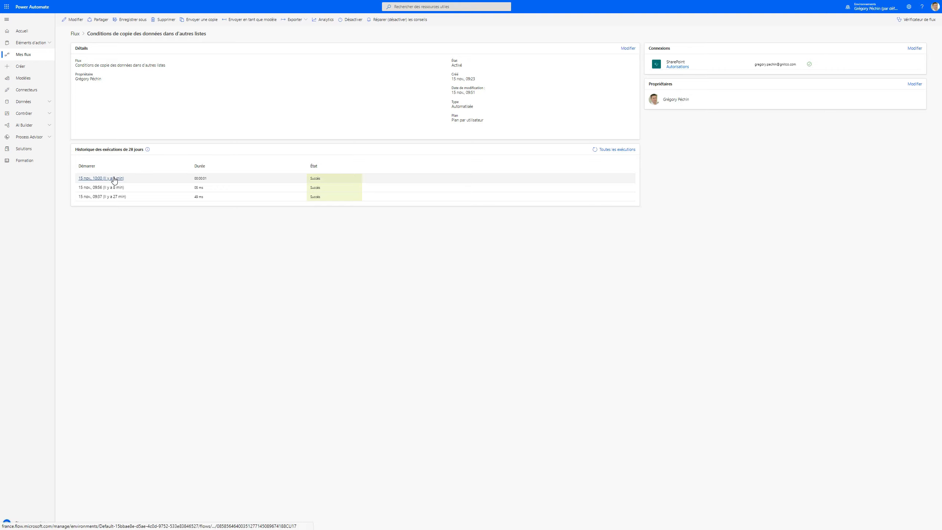
{"action": "left_click", "coordinate": [113, 178]}
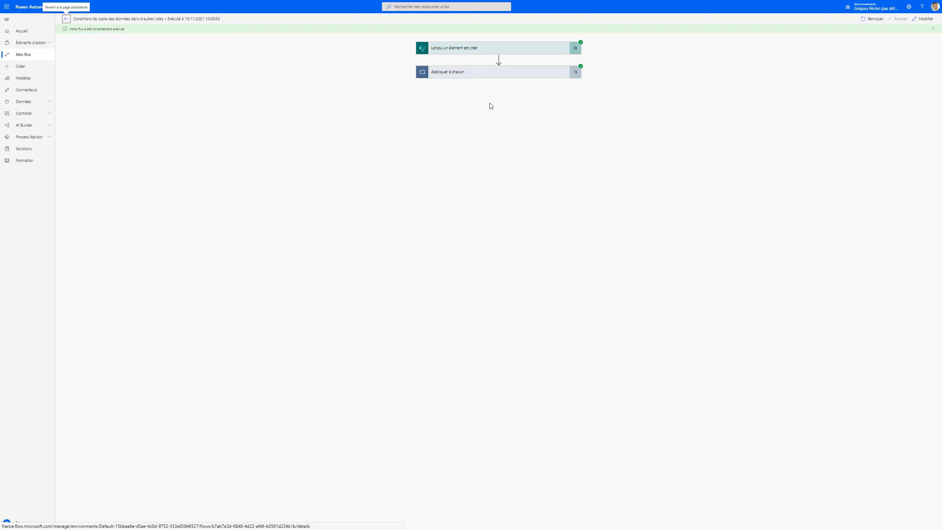
{"action": "left_click", "coordinate": [442, 49]}
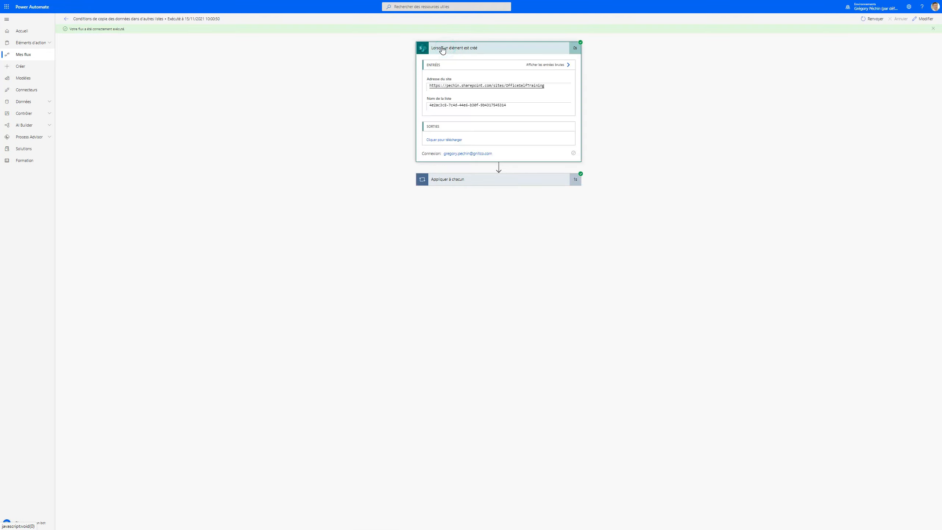
Examine the first iteration of Appliquer à chacun, expanding the Commutateur, its Cas branch and the Créer un élément action
{"action": "left_click", "coordinate": [460, 181]}
{"action": "left_click", "coordinate": [455, 208]}
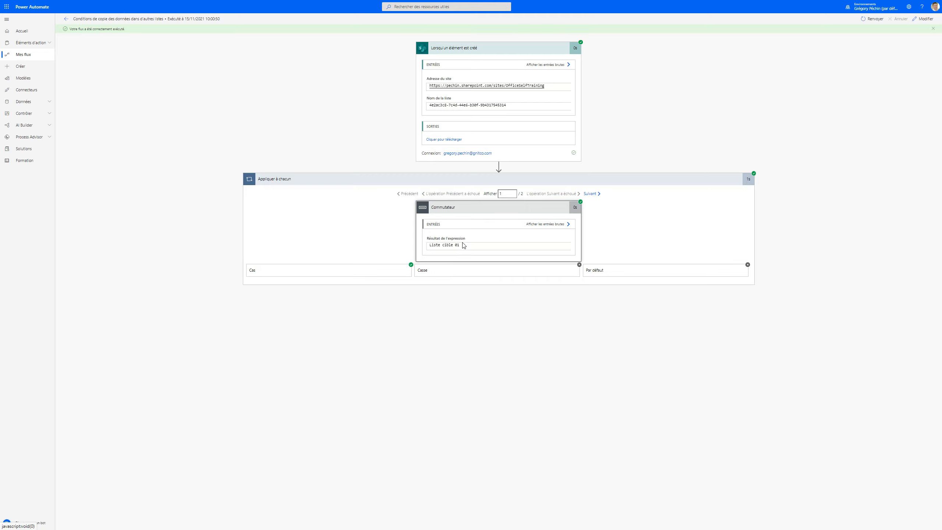
{"action": "left_click", "coordinate": [380, 270]}
{"action": "left_click", "coordinate": [358, 295]}
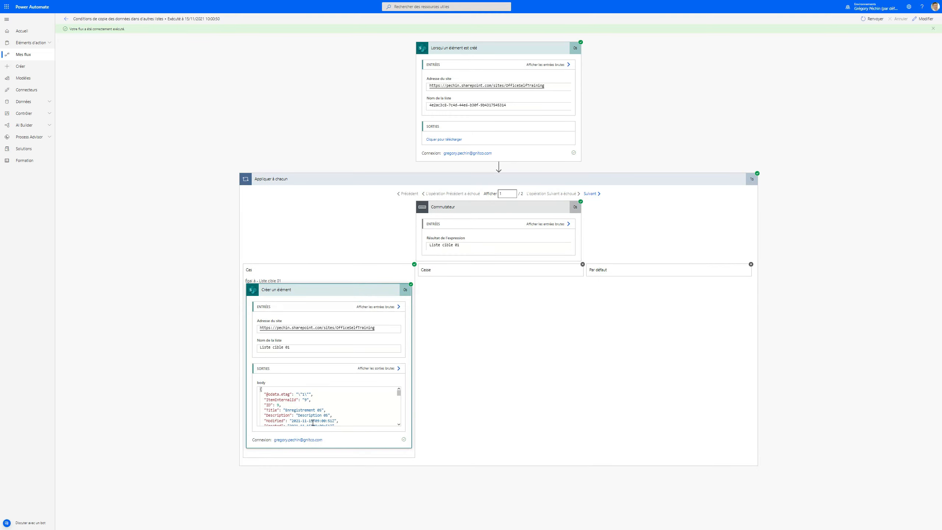
Go to the loop's second iteration and examine the Créer un élément 2 action in the Liste cible 02 case
{"action": "left_click", "coordinate": [593, 196]}
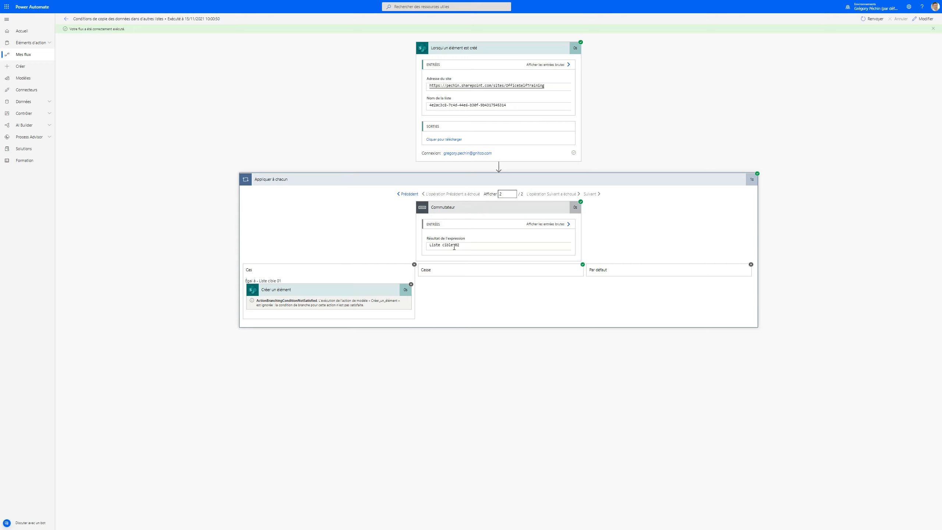
{"action": "left_click", "coordinate": [458, 275]}
{"action": "left_click", "coordinate": [465, 290]}
{"action": "scroll", "coordinate": [497, 269], "scroll_direction": "down", "scroll_amount": 4}
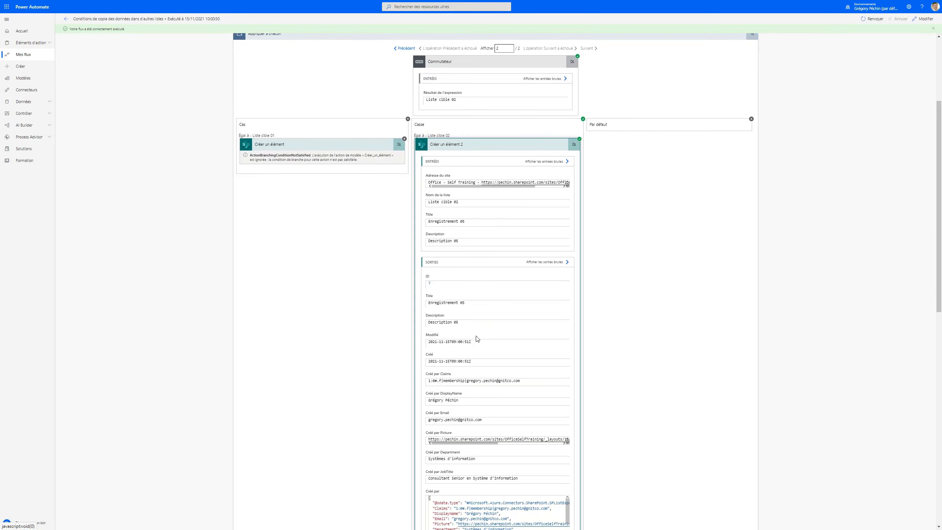